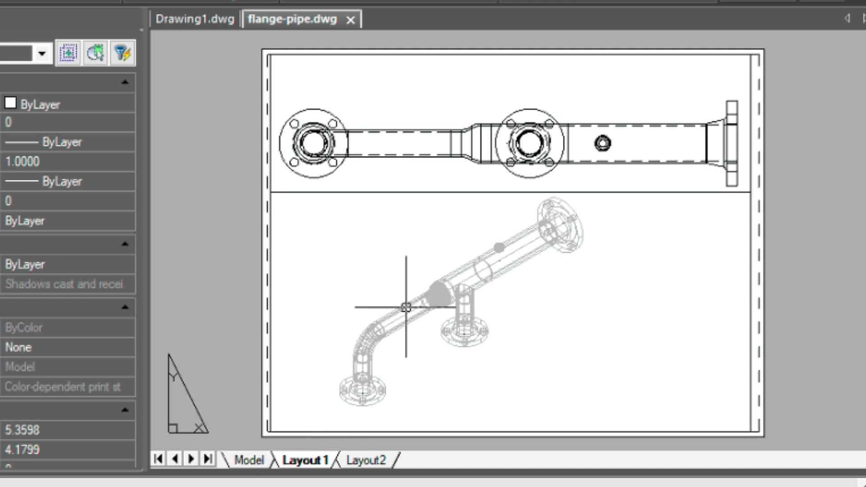
Step: In model space, zoom in on both pipe views and set DIMSCALE to 4
click(247, 460)
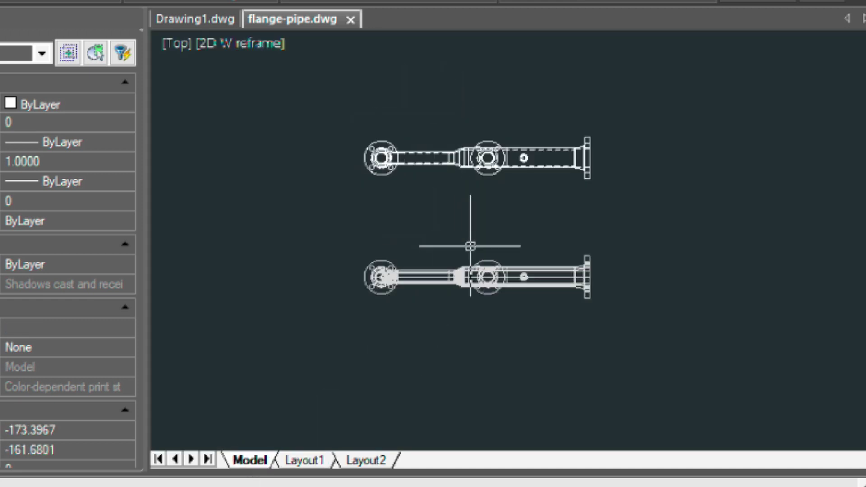
scroll(469, 245, up, 2)
middle_drag(485, 188, 502, 293)
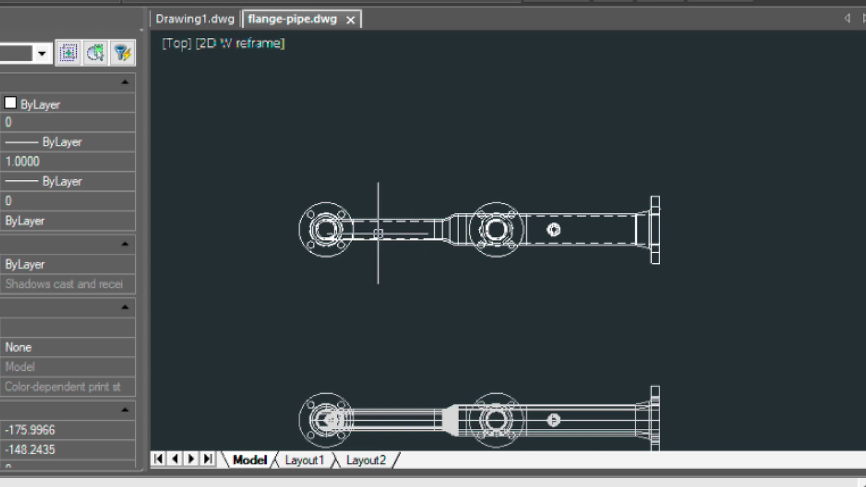
text(DIMSCA)
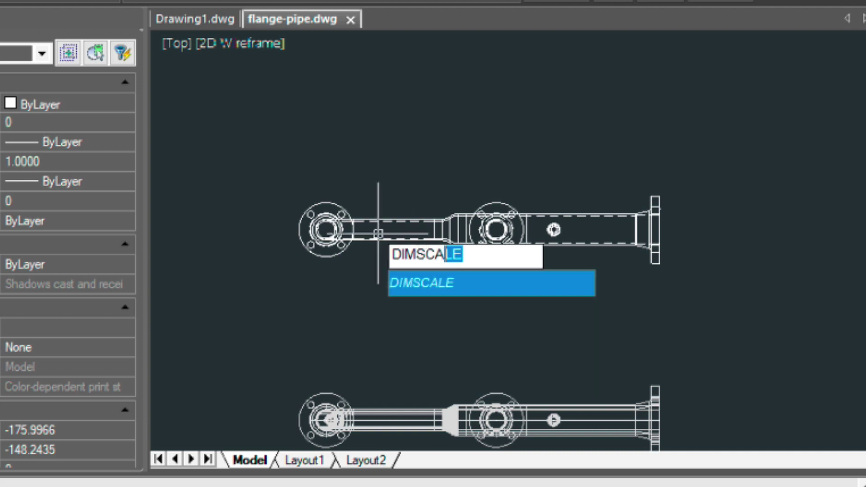
text(LE)
key(Return)
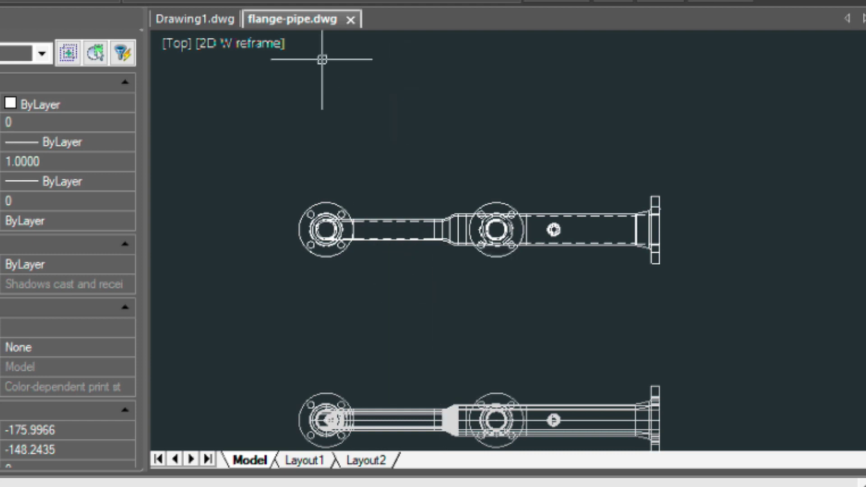
text(4)
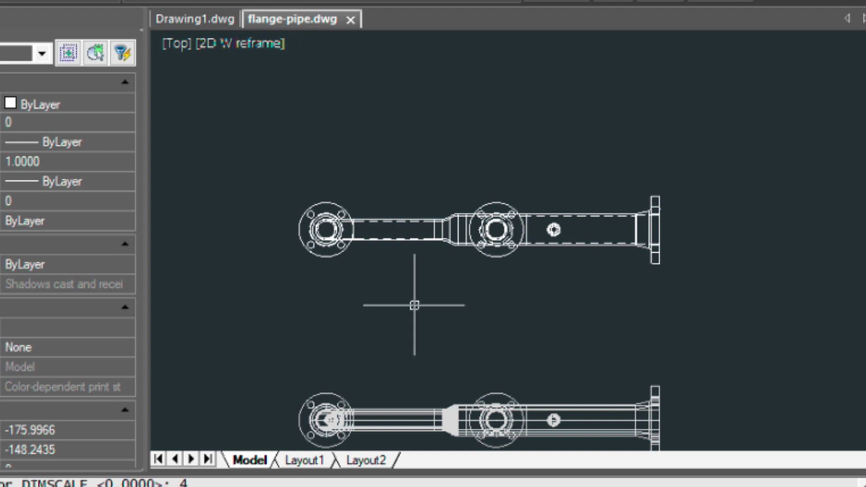
click(304, 460)
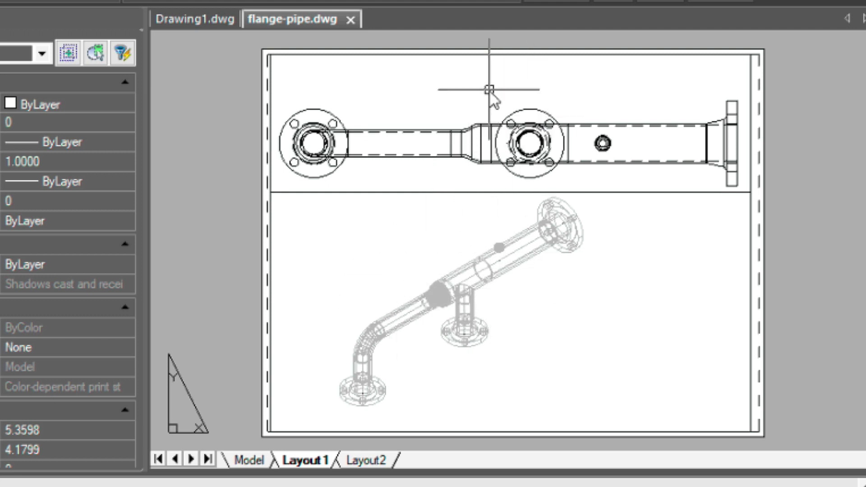
double_click(524, 140)
click(523, 141)
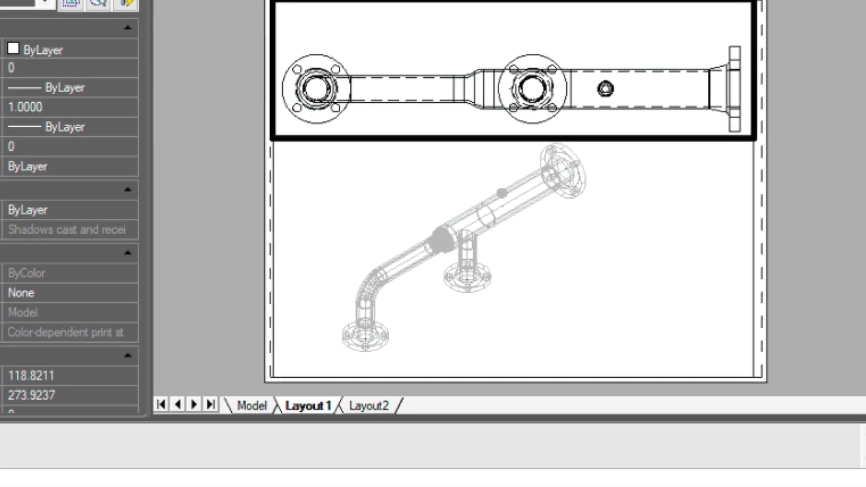
click(397, 485)
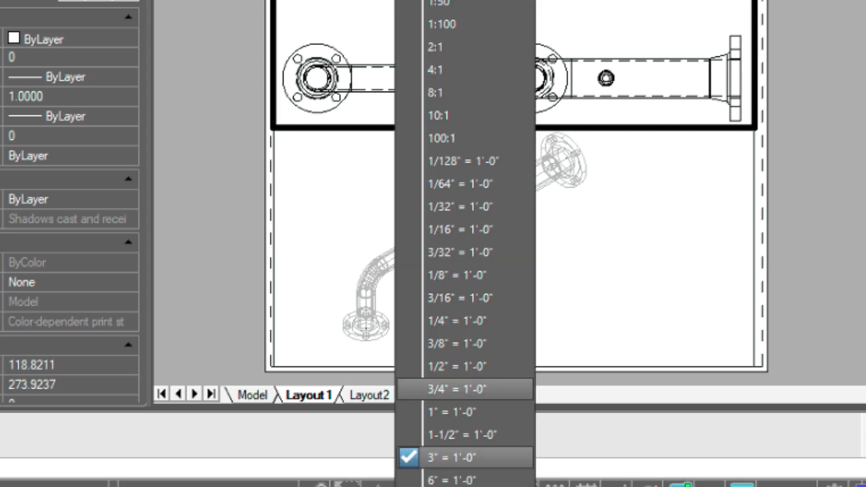
click(701, 198)
click(702, 198)
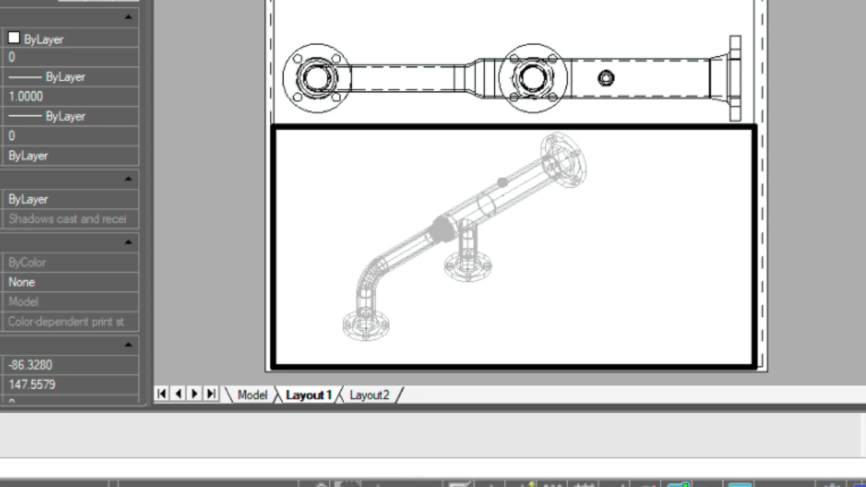
click(252, 395)
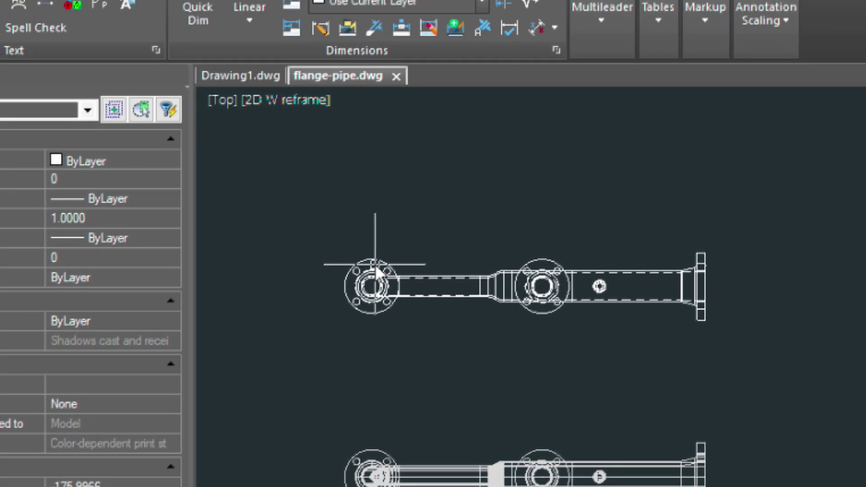
Step: Modify the Standard style's primary units, trying Engineering and Decimal, then keeping Fractional
text(d)
key(Return)
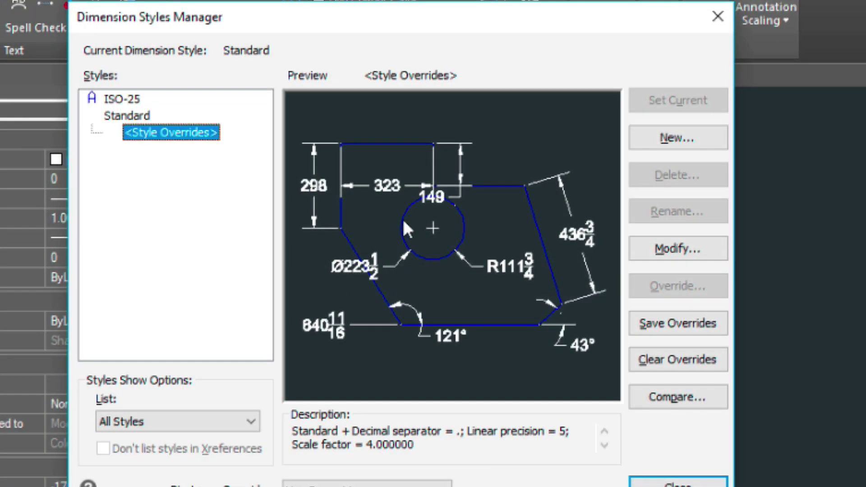
click(677, 250)
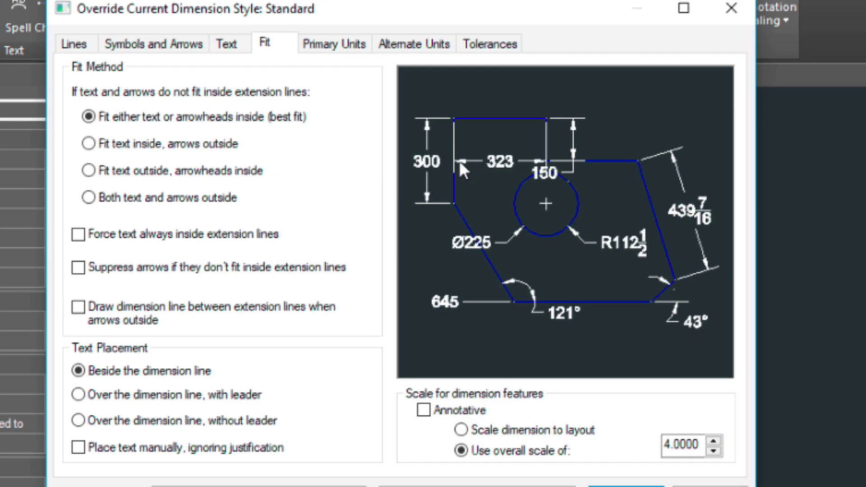
click(353, 48)
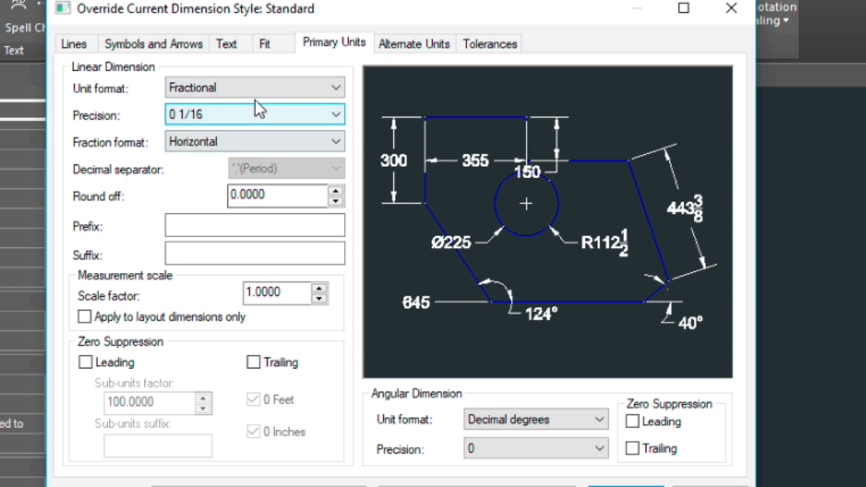
click(252, 87)
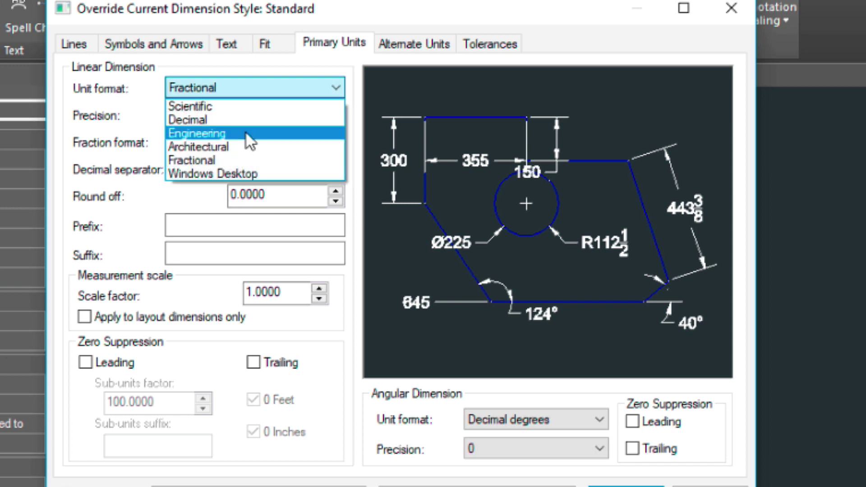
click(246, 133)
click(273, 90)
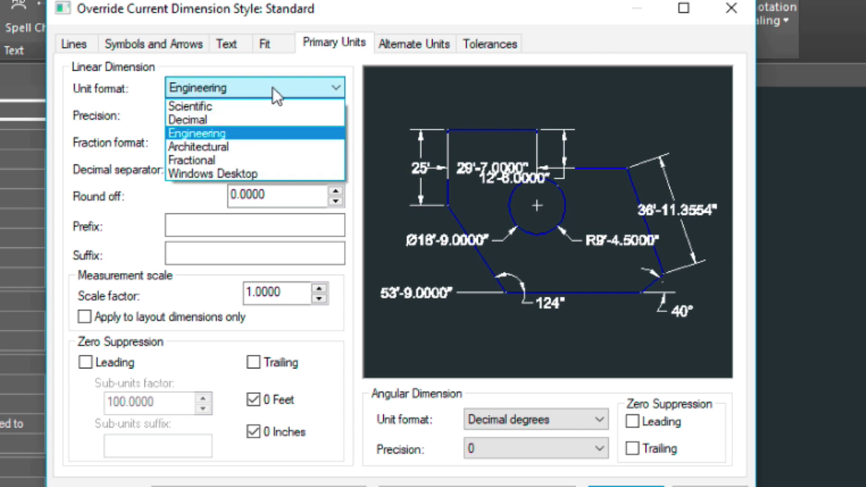
click(274, 120)
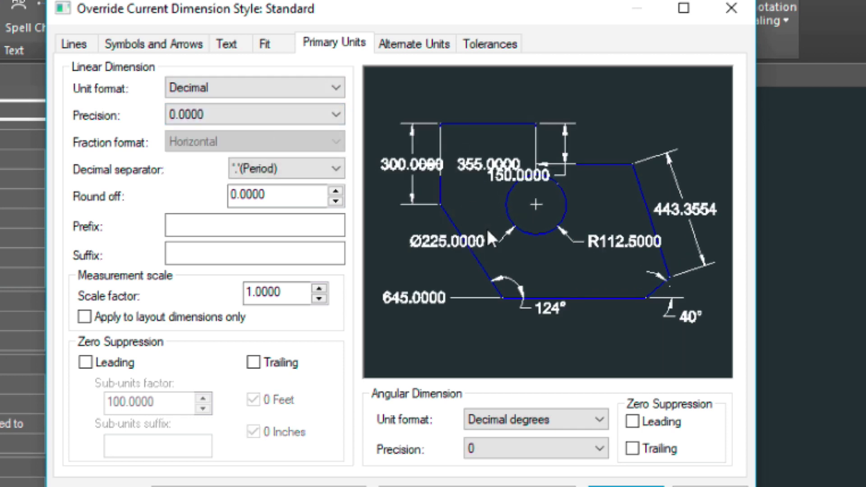
click(246, 91)
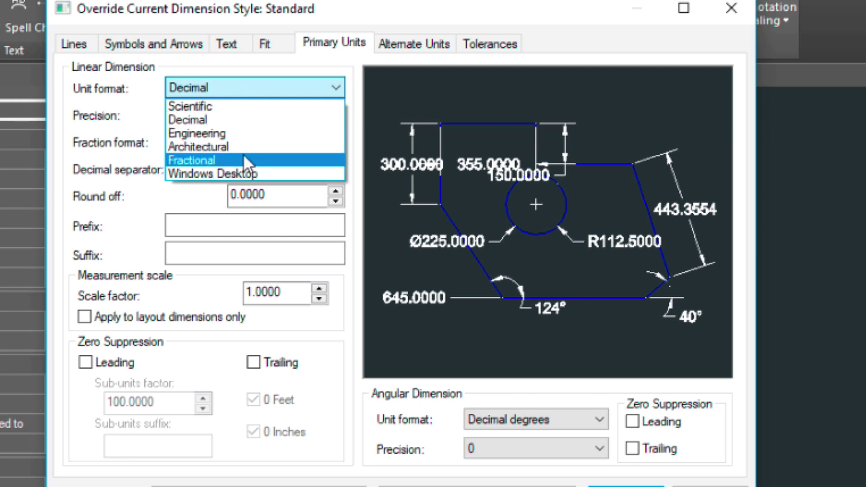
click(244, 160)
key(Return)
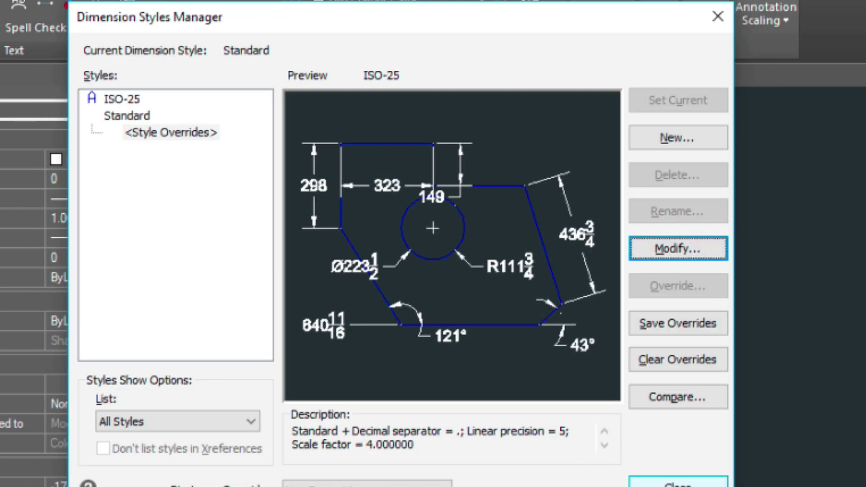
Step: Close the dimension style manager and enlarge the pipe plan view
click(678, 484)
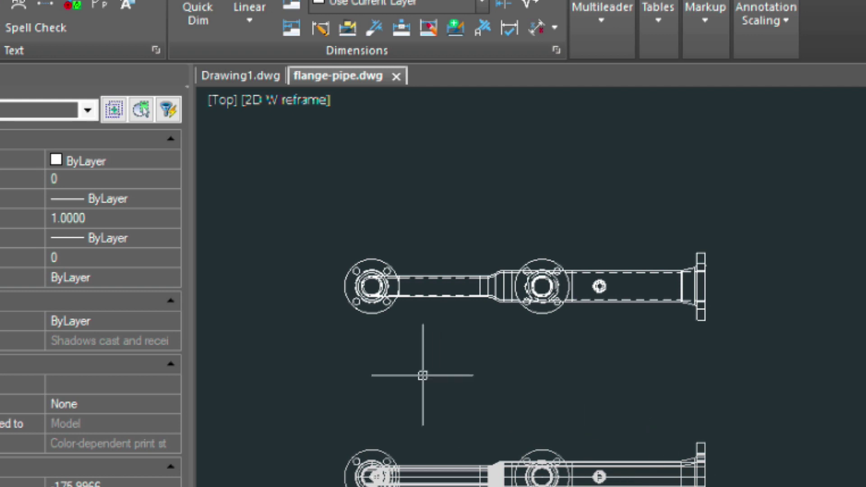
scroll(378, 362, up, 3)
mouse_move(496, 300)
middle_down()
mouse_move(392, 367)
mouse_move(385, 359)
middle_up()
scroll(385, 359, down, 2)
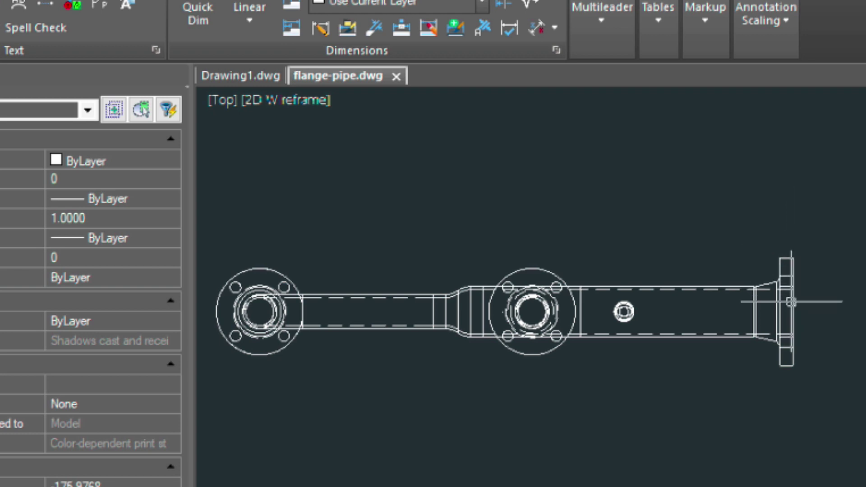
Step: Check the Entity Snaps settings, leaving Endpoint, Center and Quadrant on
shift+right_click(715, 480)
click(715, 479)
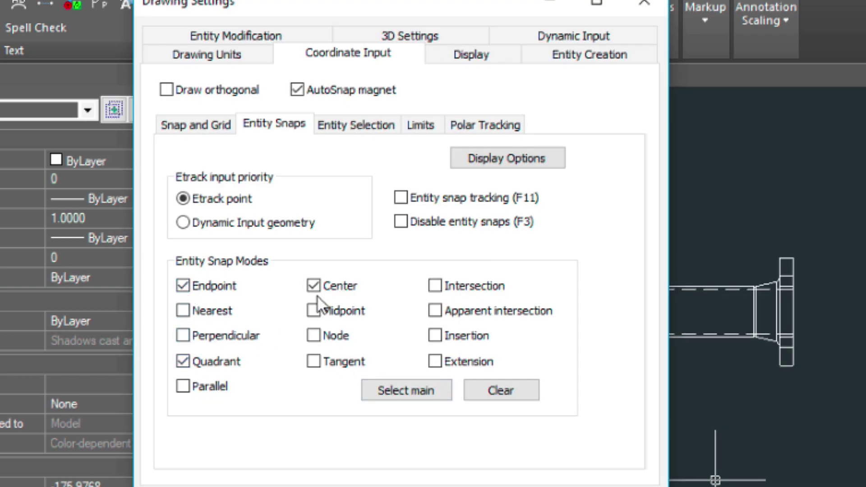
key(Return)
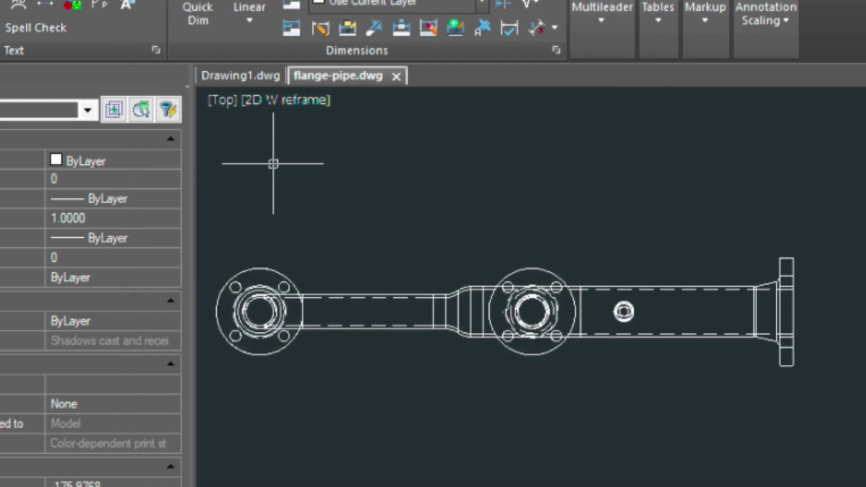
Step: Add a 37 linear dimension from the left flange to the end flange corner
text(DLI)
key(Return)
click(259, 269)
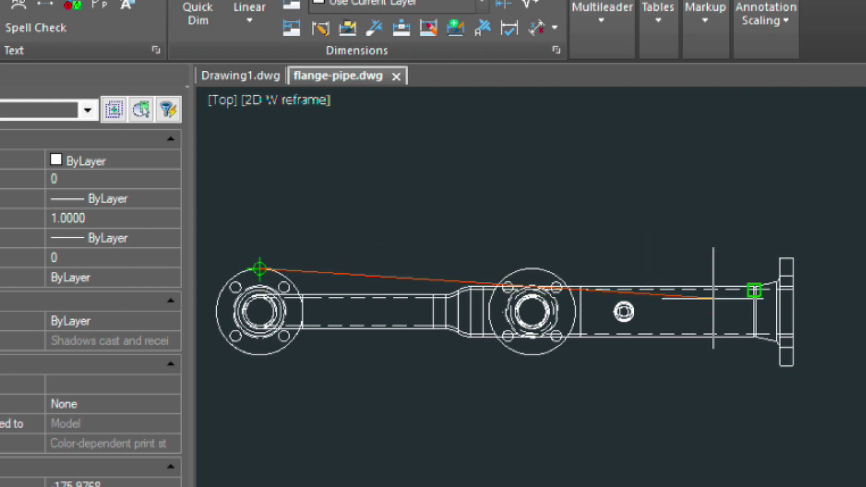
mouse_move(754, 290)
middle_down()
mouse_move(667, 286)
mouse_move(565, 306)
middle_up()
scroll(565, 305, up, 4)
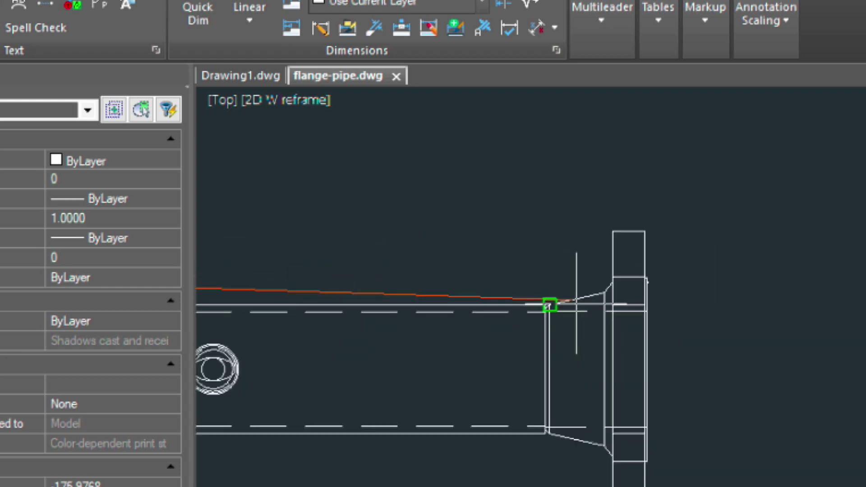
click(657, 274)
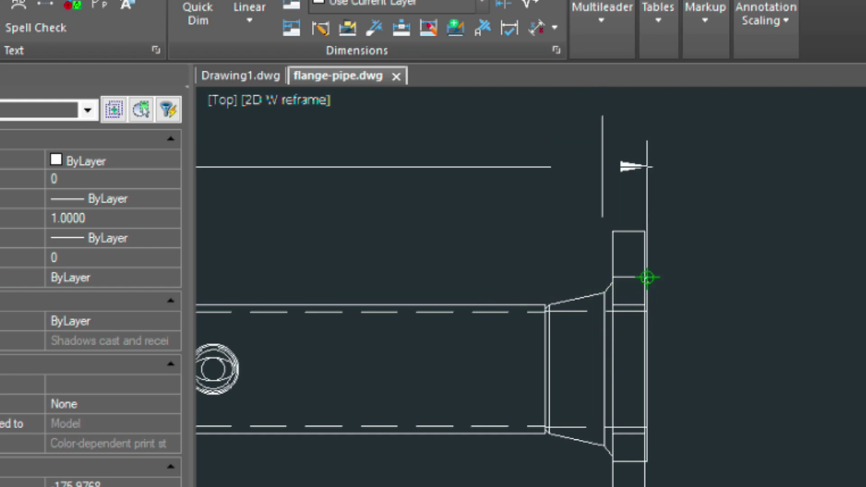
click(605, 164)
scroll(558, 234, down, 2)
scroll(558, 235, down, 2)
mouse_move(555, 242)
middle_down()
mouse_move(535, 269)
mouse_move(580, 253)
middle_up()
scroll(636, 298, up, 2)
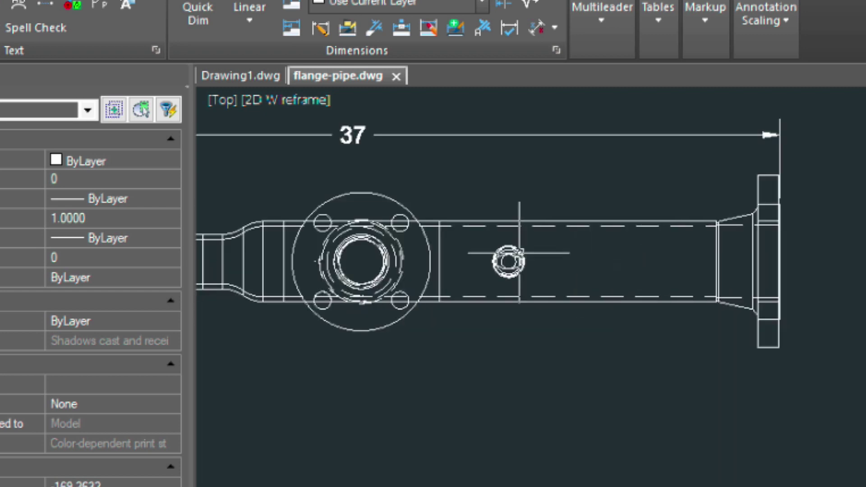
Step: Add an 11 11/16 linear dimension from the small port to the end flange edge
text(D)
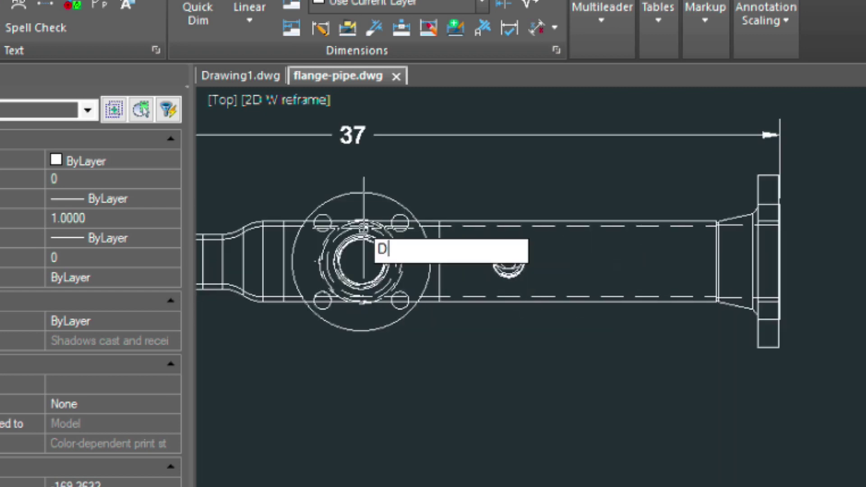
text(LI)
key(Return)
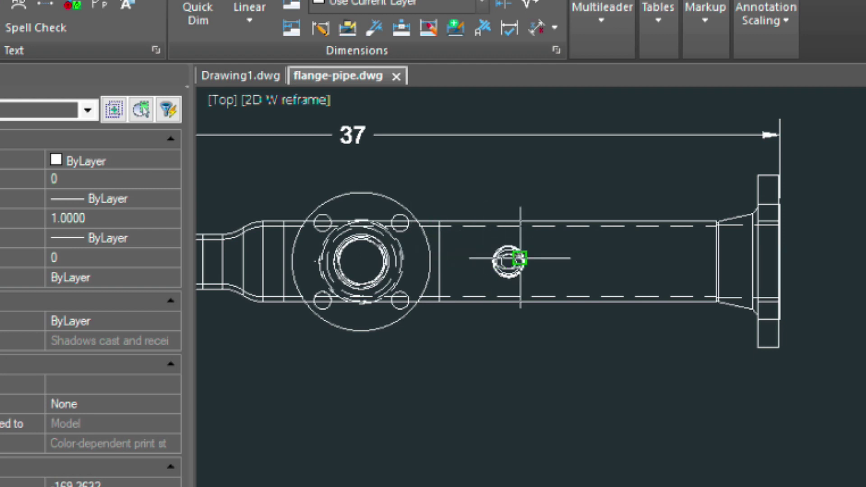
click(508, 247)
click(778, 236)
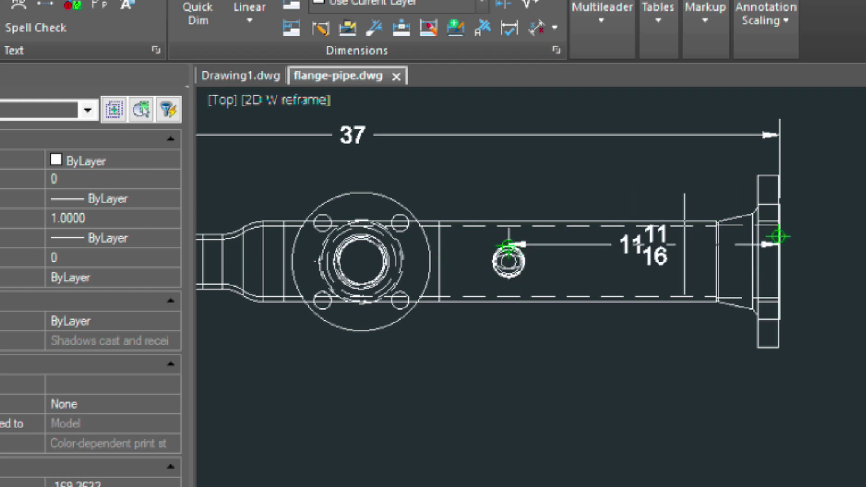
key(super)
key(super)
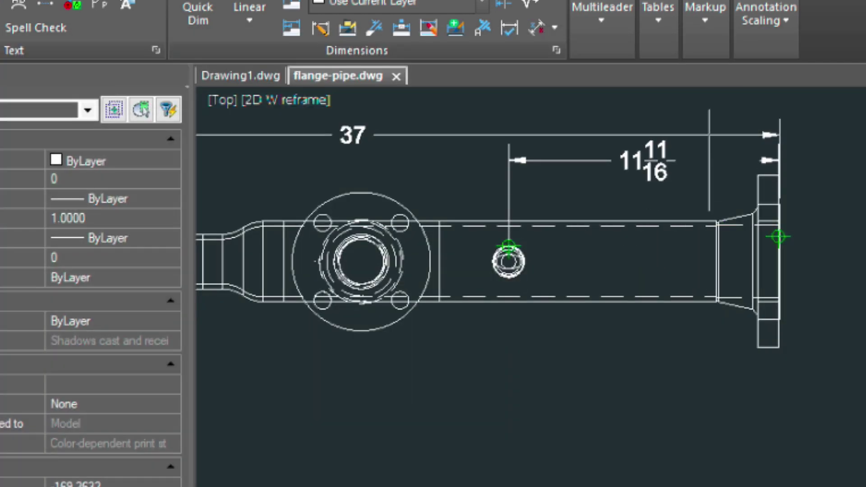
Step: Snap the 11 11/16 dimension's lower grip to the flange endpoint so it reads 11 3/4
scroll(685, 263, up, 5)
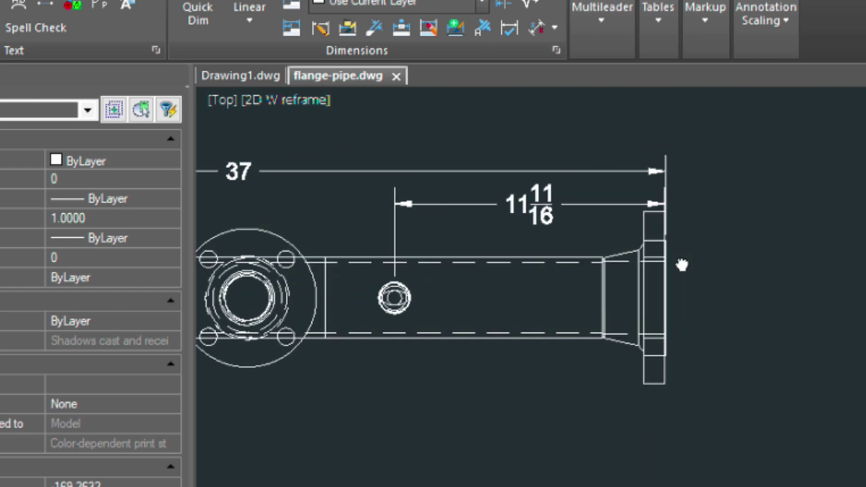
scroll(649, 279, up, 2)
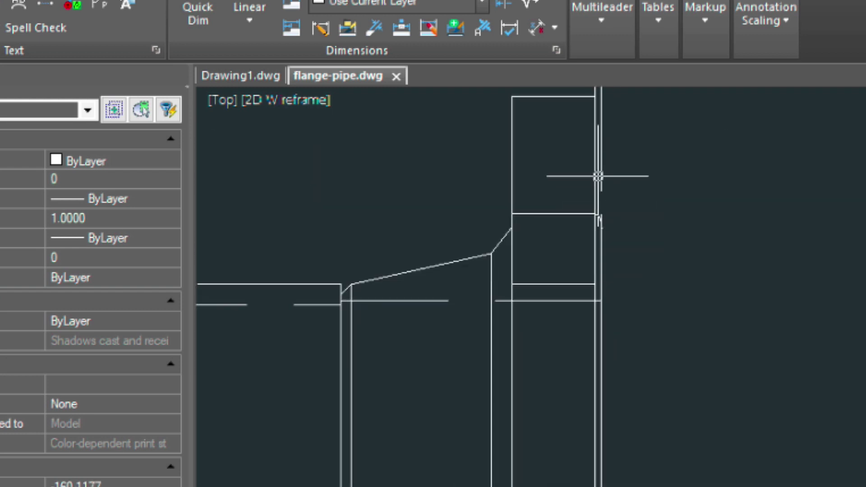
scroll(598, 176, down, 2)
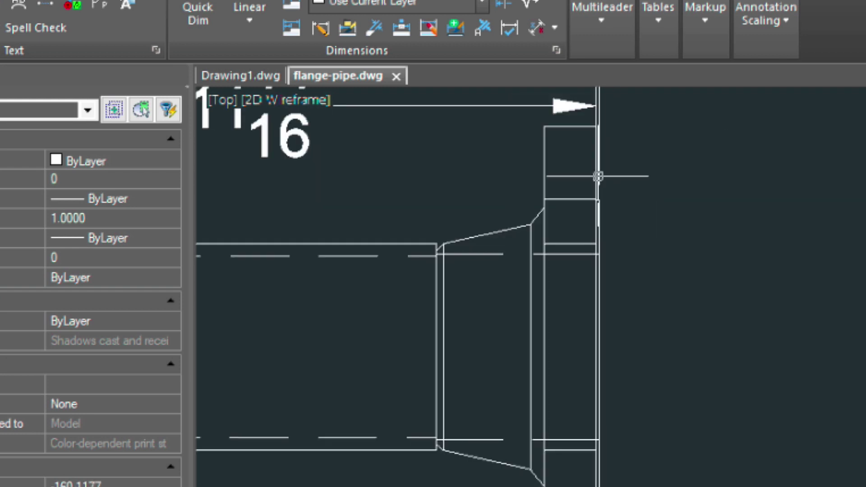
click(595, 107)
click(596, 282)
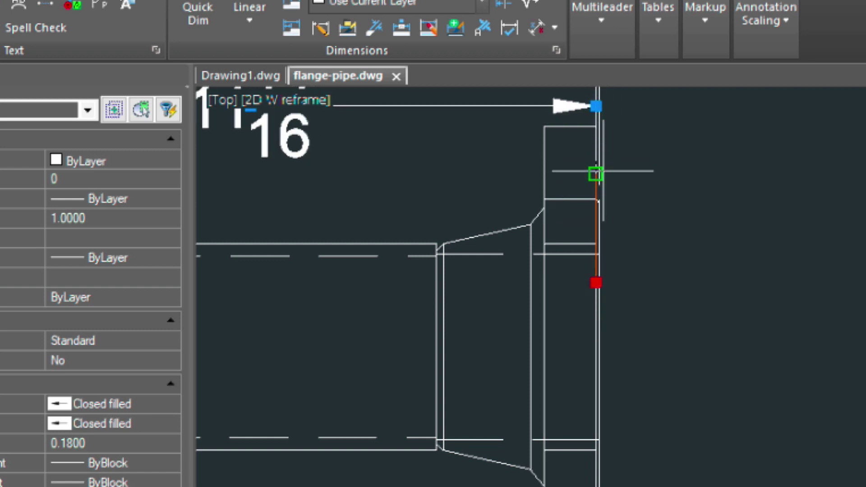
click(598, 200)
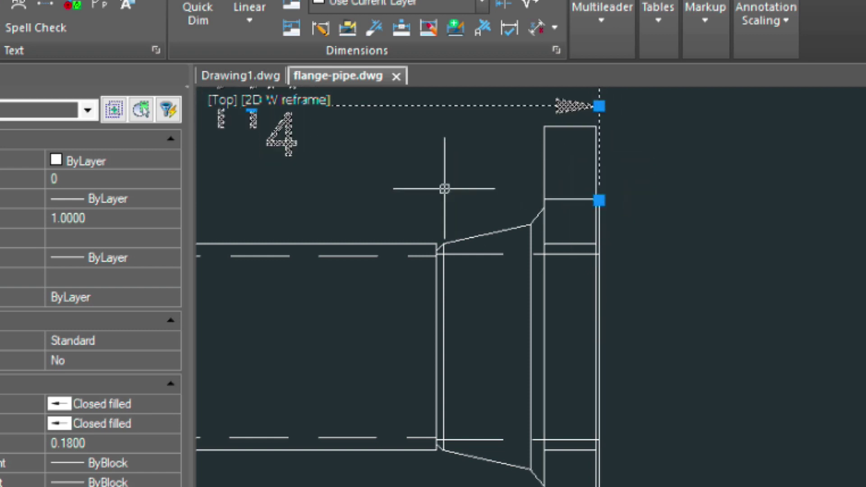
scroll(445, 188, down, 4)
mouse_move(414, 211)
middle_down()
mouse_move(595, 246)
mouse_move(608, 259)
middle_up()
key(Escape)
middle_drag(398, 283, 555, 303)
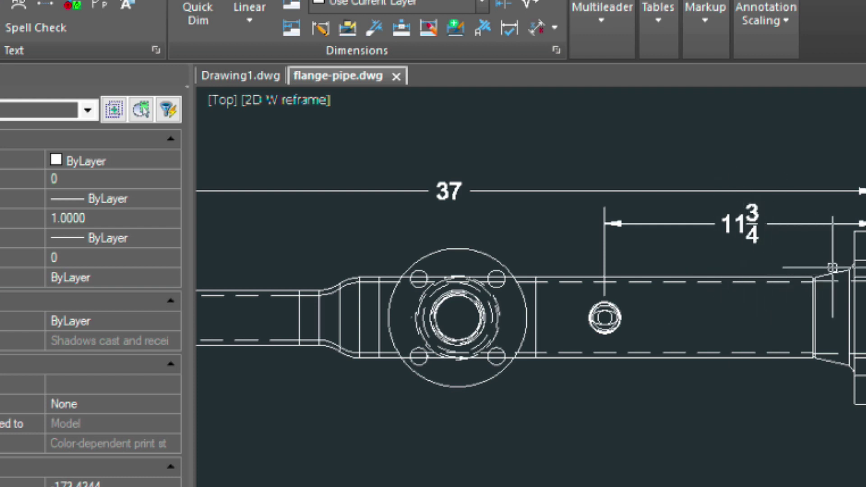
scroll(602, 315, down, 4)
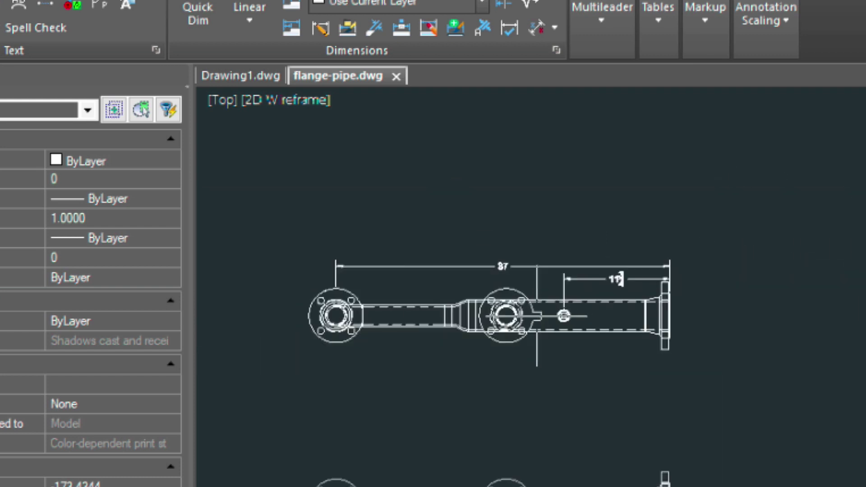
middle_drag(479, 373, 498, 269)
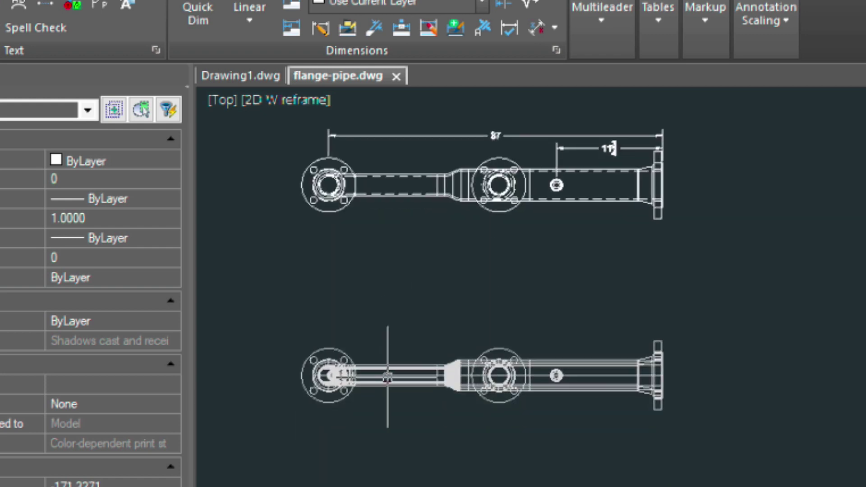
text(DIM)
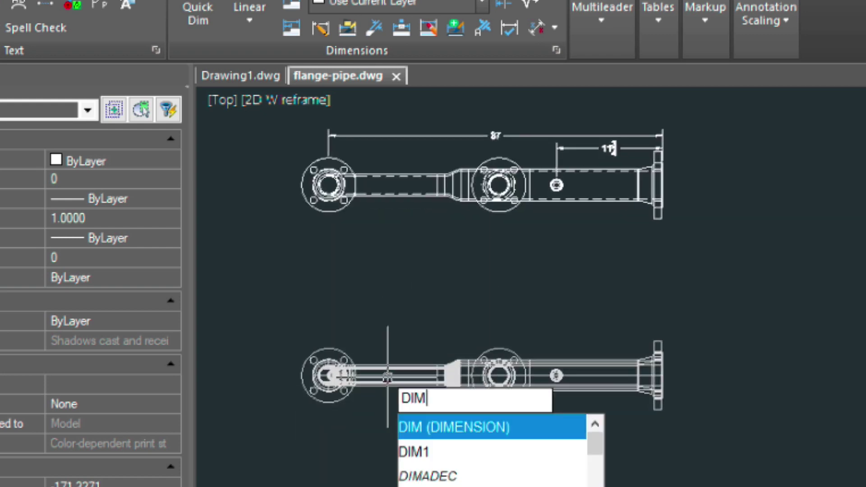
text(SCALE)
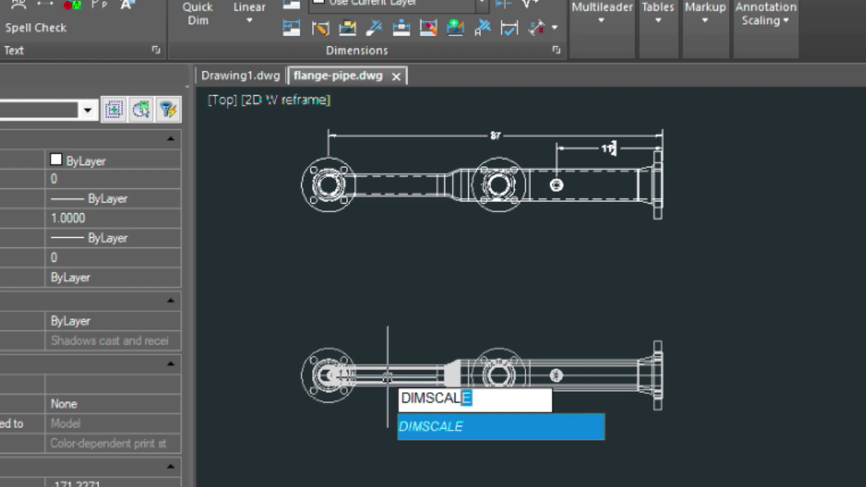
key(Return)
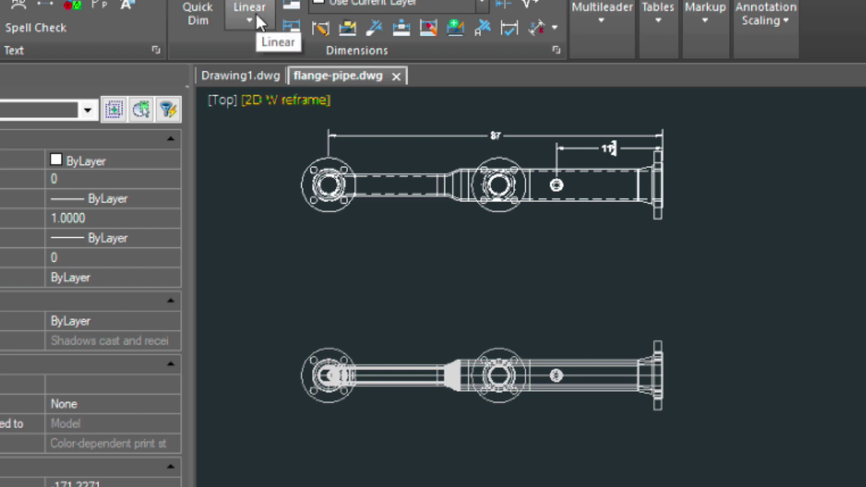
Step: Switch the viewport to the SW Isometric view of the pipe model
click(224, 102)
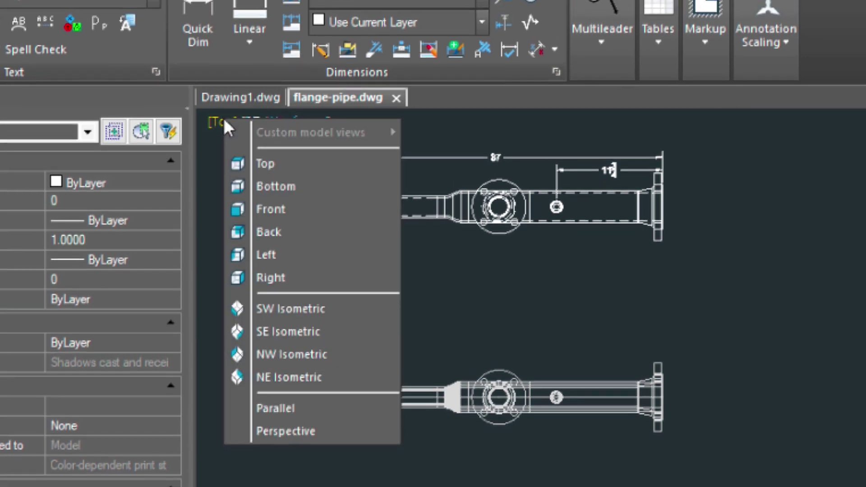
click(275, 308)
middle_drag(616, 424, 569, 355)
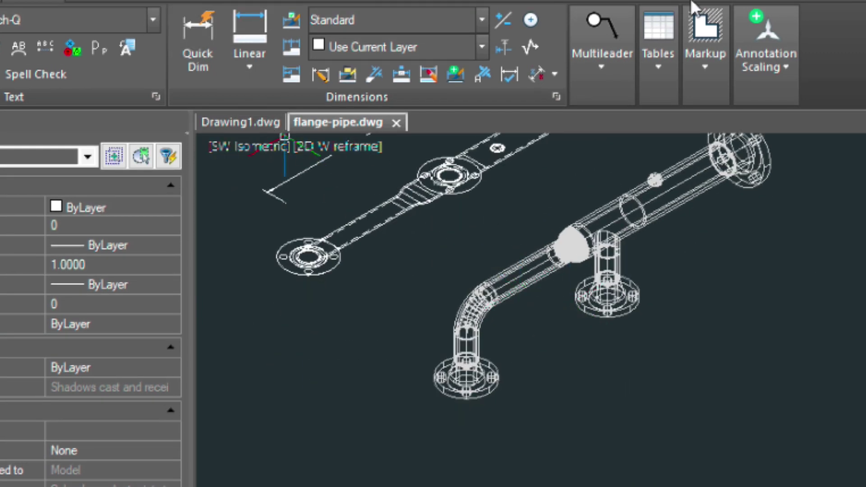
Step: Use Mech-Q 3D dimensioning to dimension the riser 8 1/2 from elbow to flange
click(776, 1)
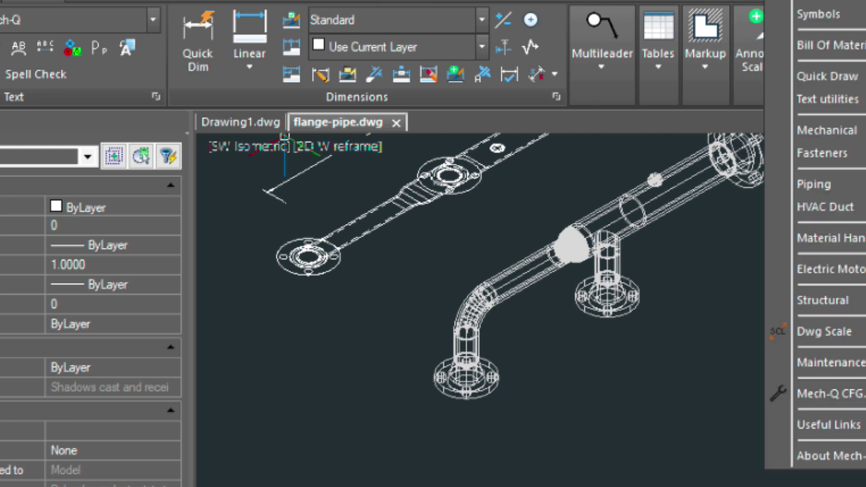
click(296, 1)
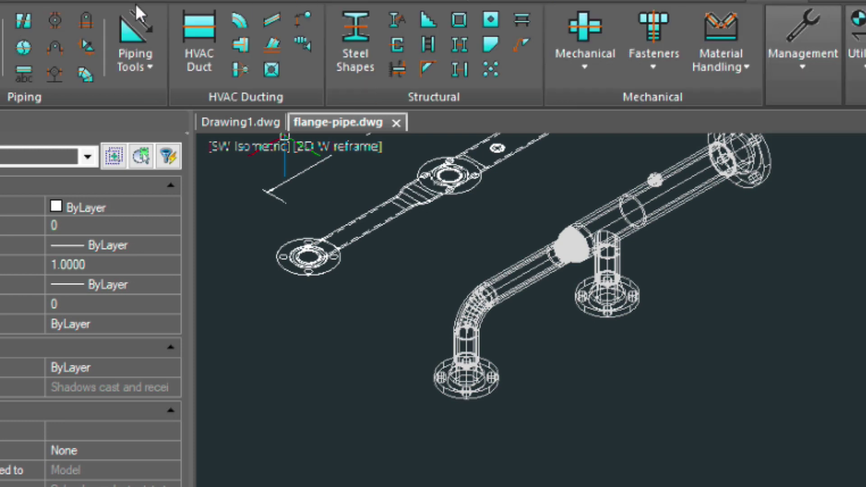
click(146, 50)
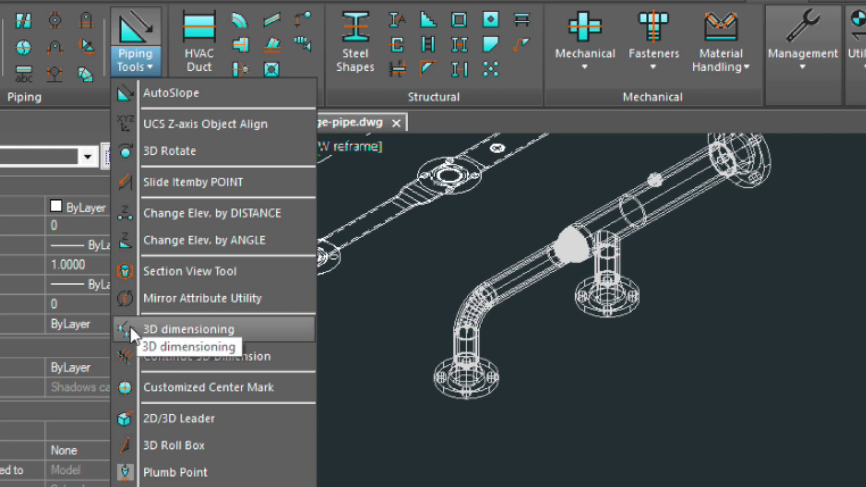
click(202, 336)
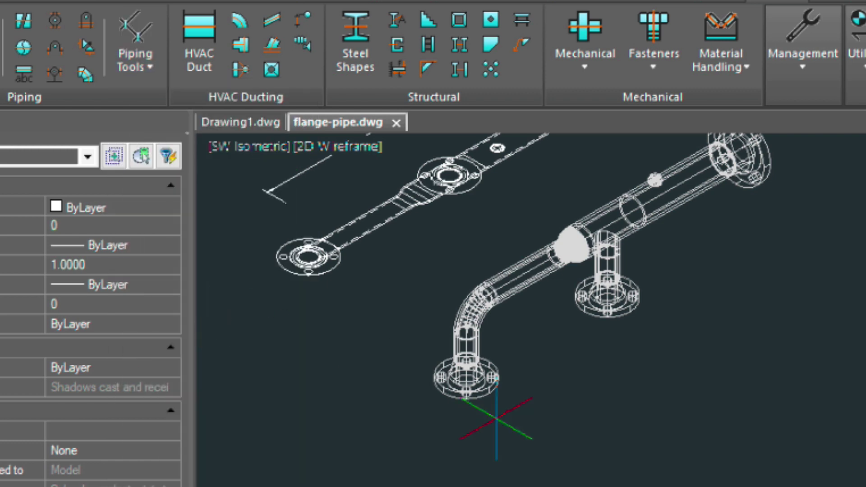
scroll(521, 447, up, 5)
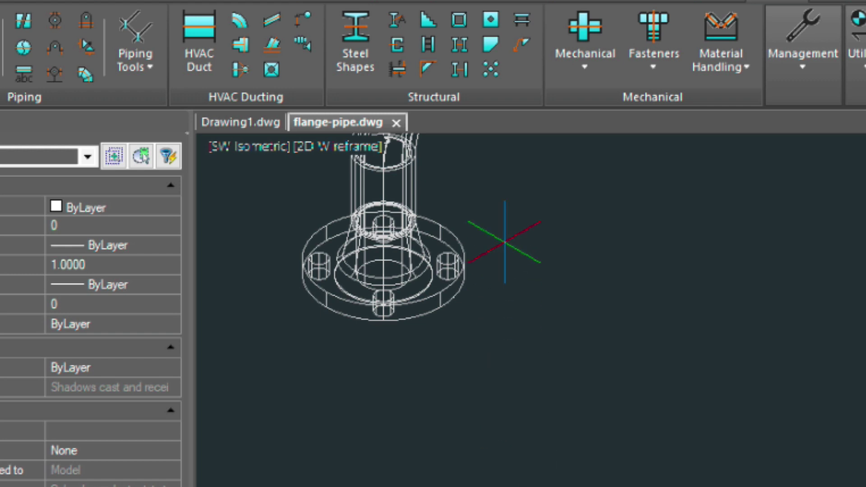
scroll(503, 203, down, 1)
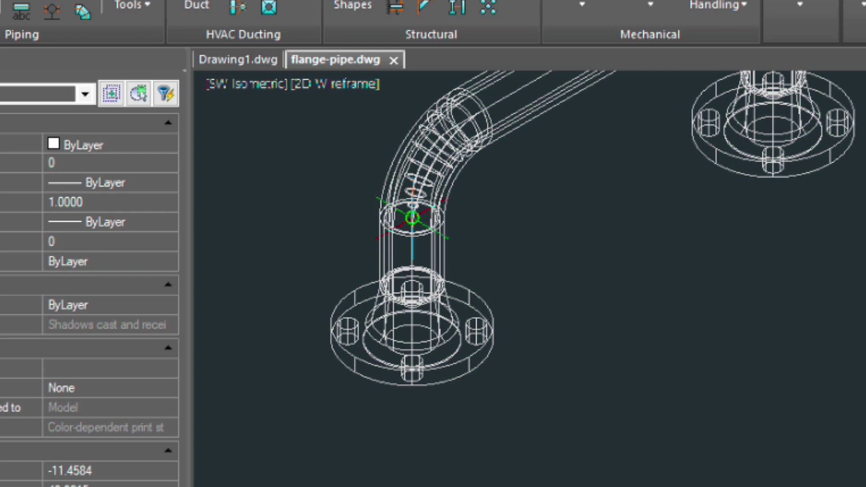
click(412, 218)
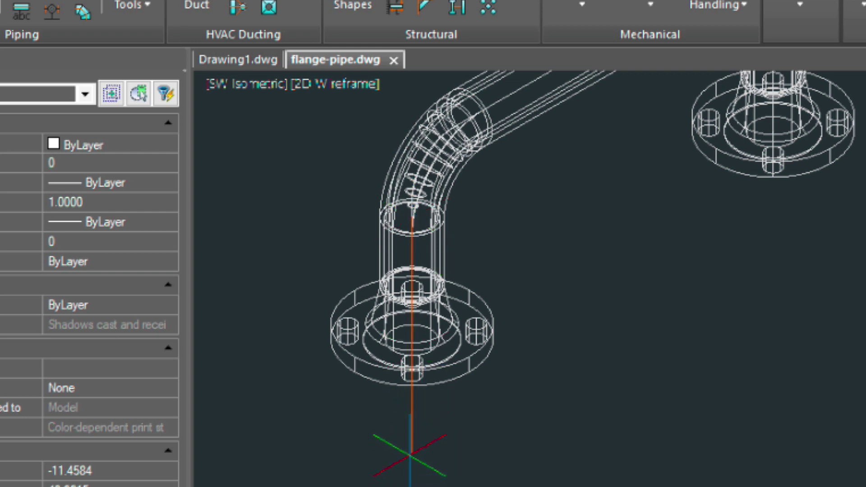
click(410, 453)
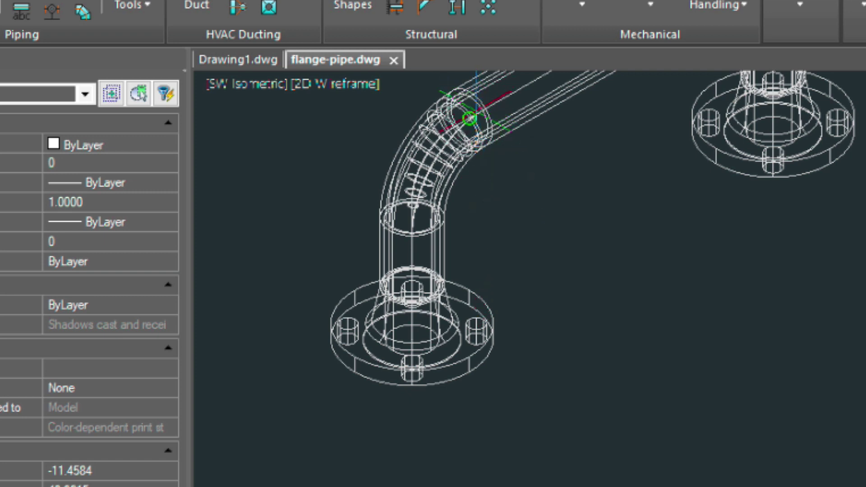
click(469, 119)
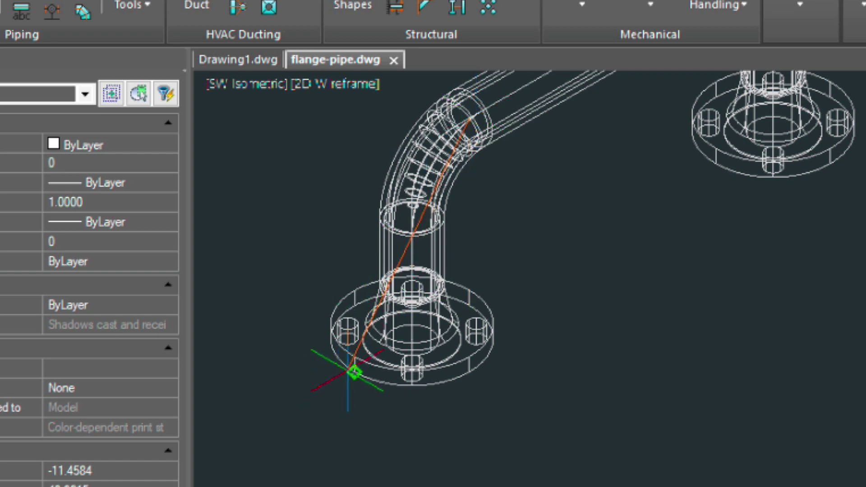
click(355, 372)
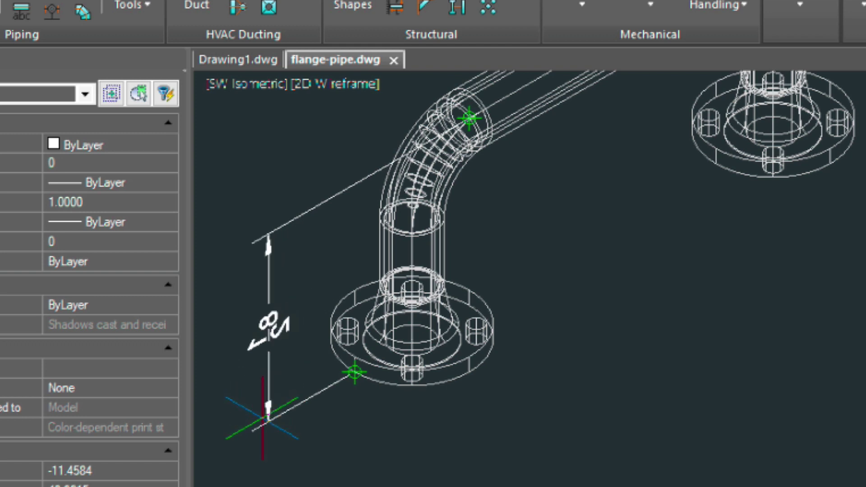
click(266, 417)
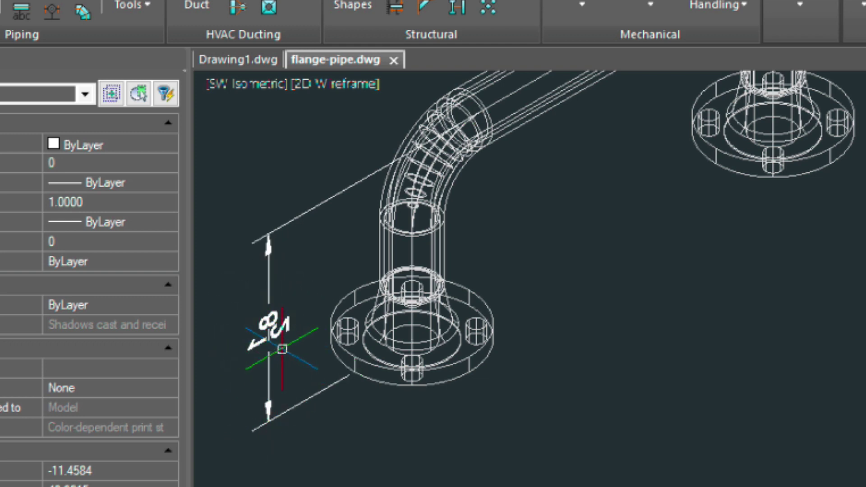
Step: Add a vertical 8 1/2 dimension from the main pipe end down to the branch flange
scroll(407, 369, down, 3)
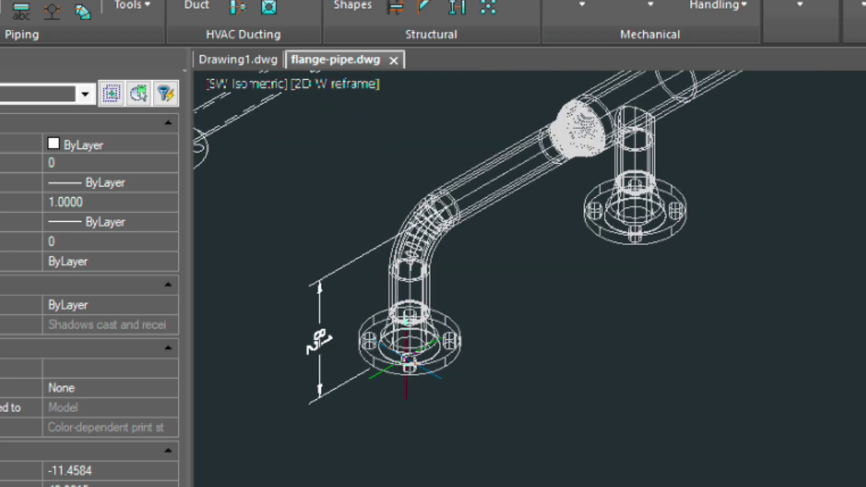
scroll(361, 356, up, 3)
middle_drag(614, 242, 346, 445)
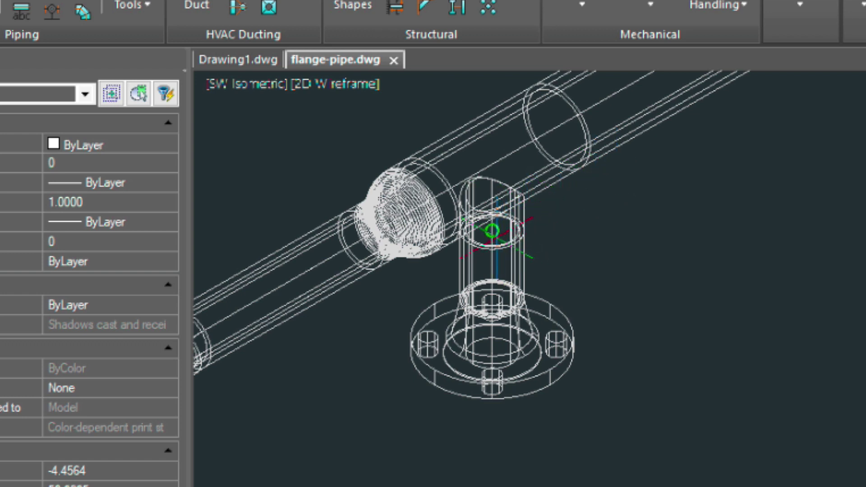
click(492, 231)
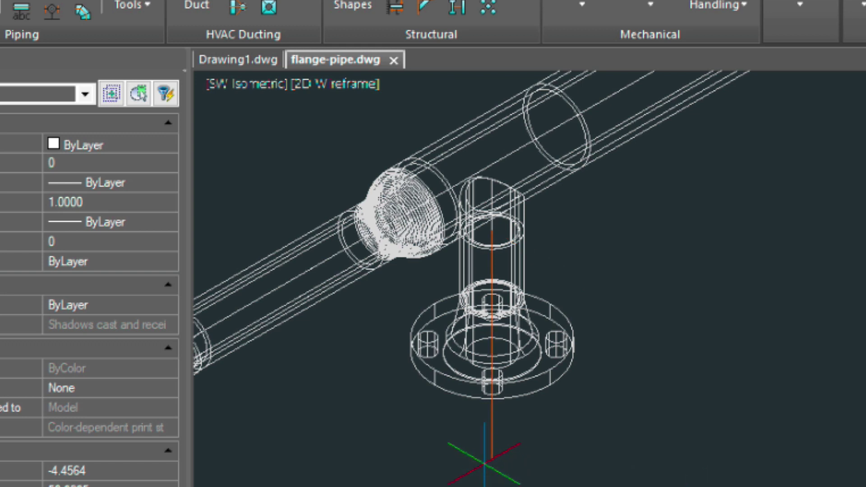
key(Escape)
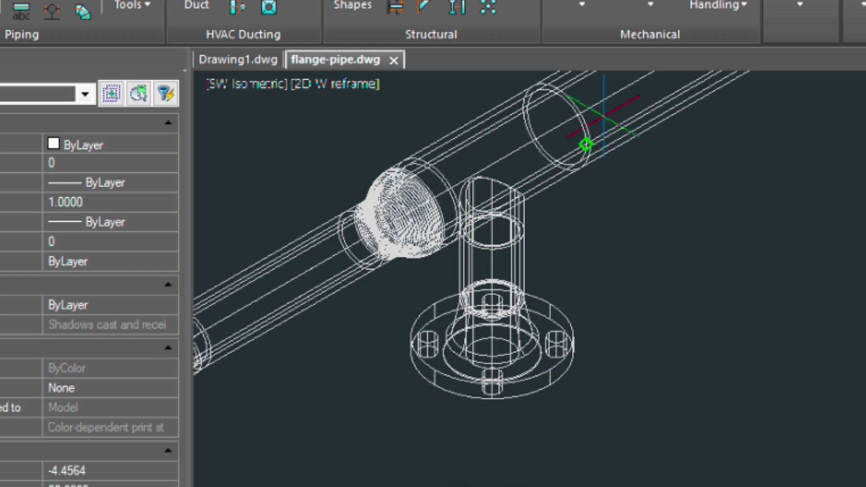
click(557, 127)
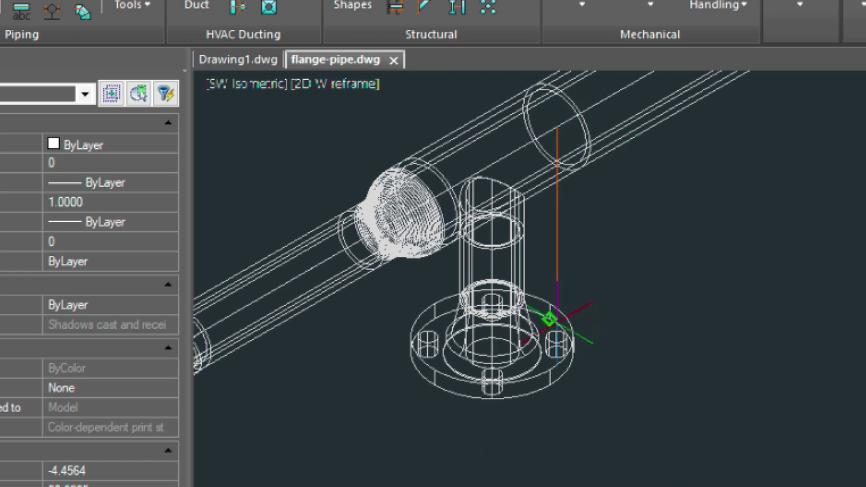
click(549, 320)
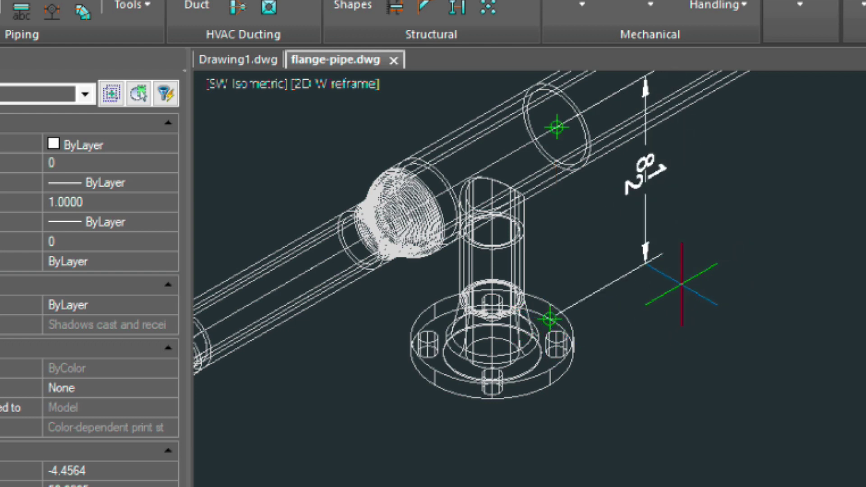
click(663, 267)
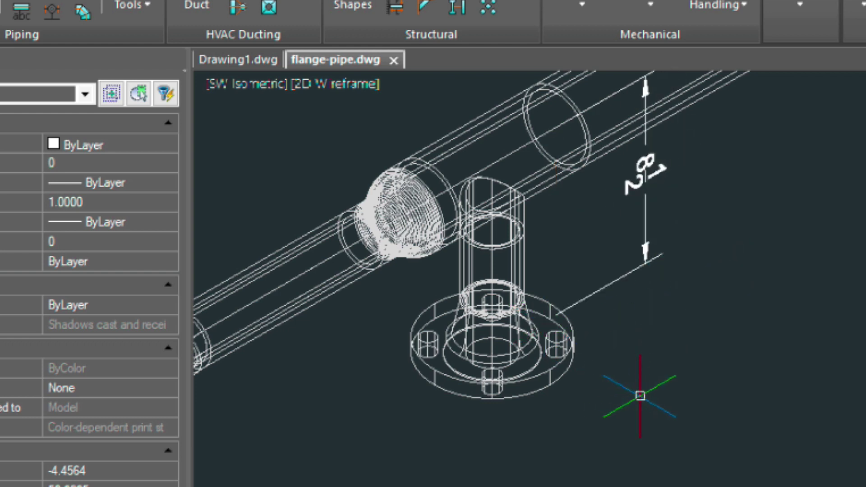
scroll(609, 381, down, 3)
middle_drag(568, 419, 587, 326)
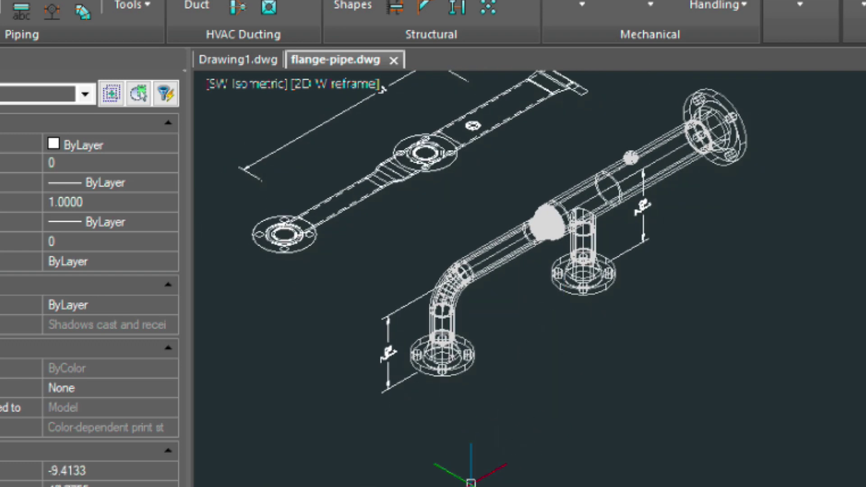
Step: On Layout1, put the isometric dimension on the 2D layer and return to paper space
click(473, 486)
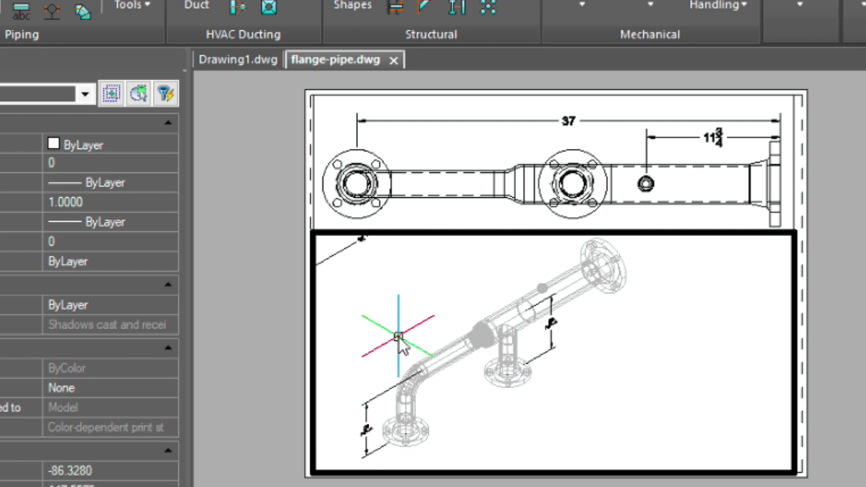
click(339, 251)
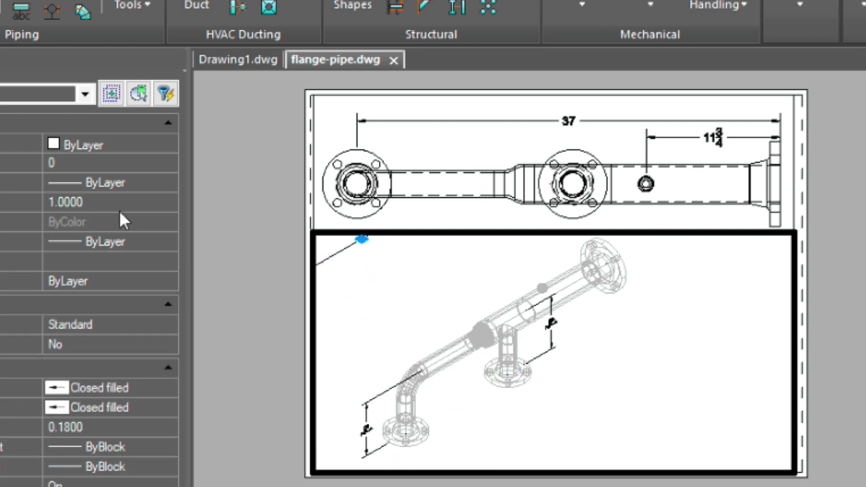
click(91, 164)
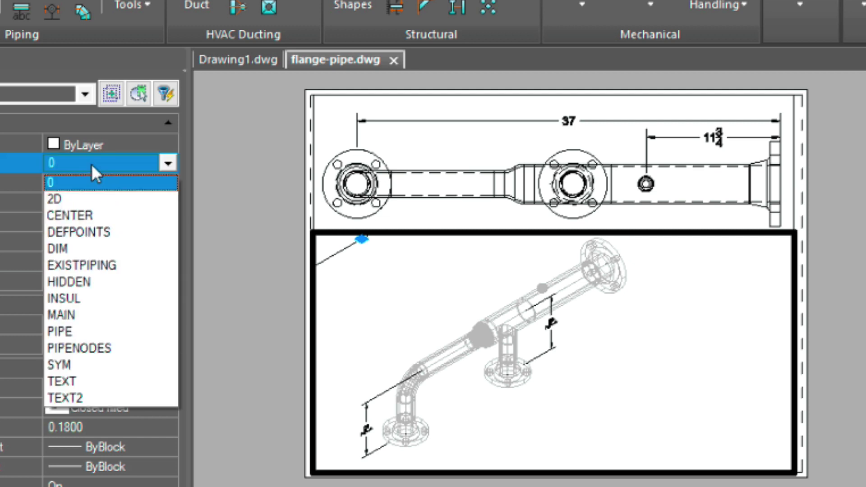
click(90, 195)
key(Escape)
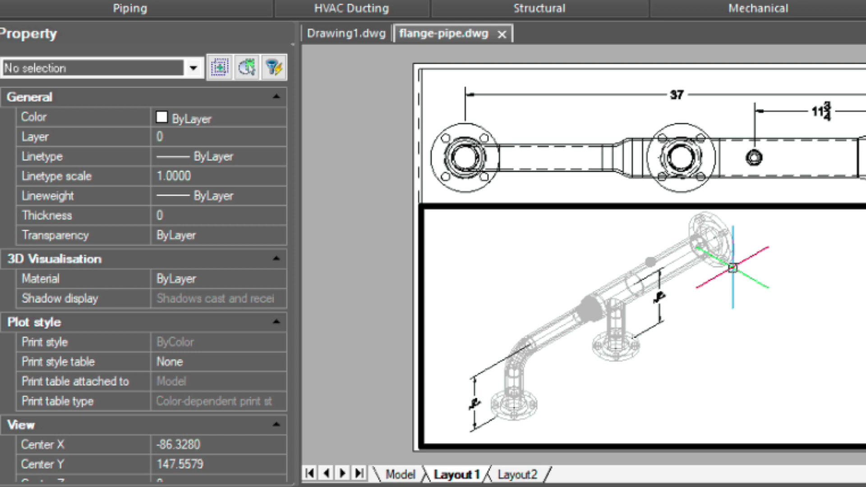
text(ps)
key(Return)
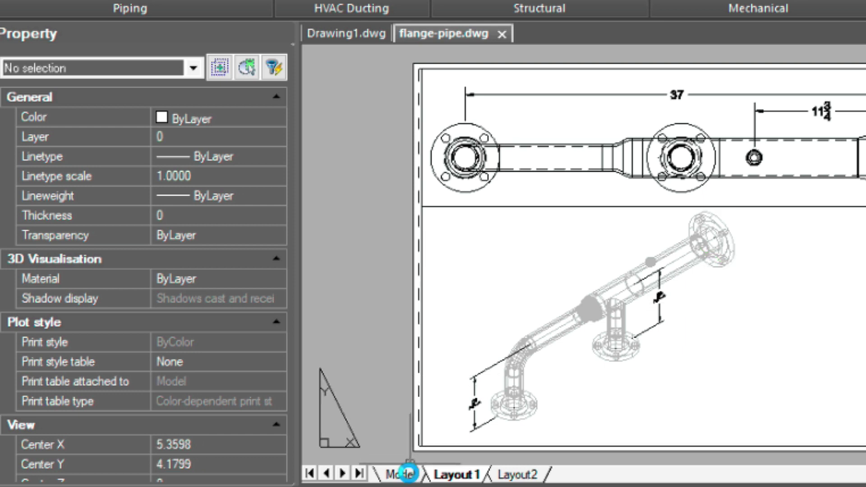
Step: In model space, start Create BOM from the Mech-Q Ortho Piping BOM settings
click(397, 473)
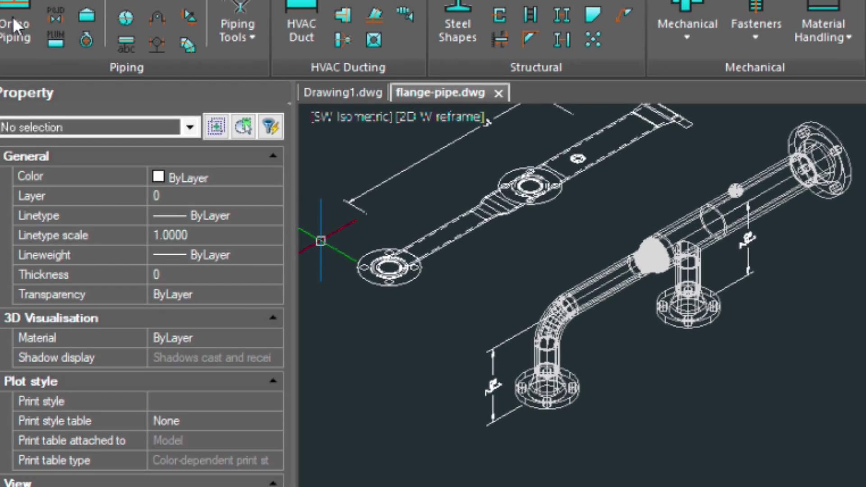
click(13, 18)
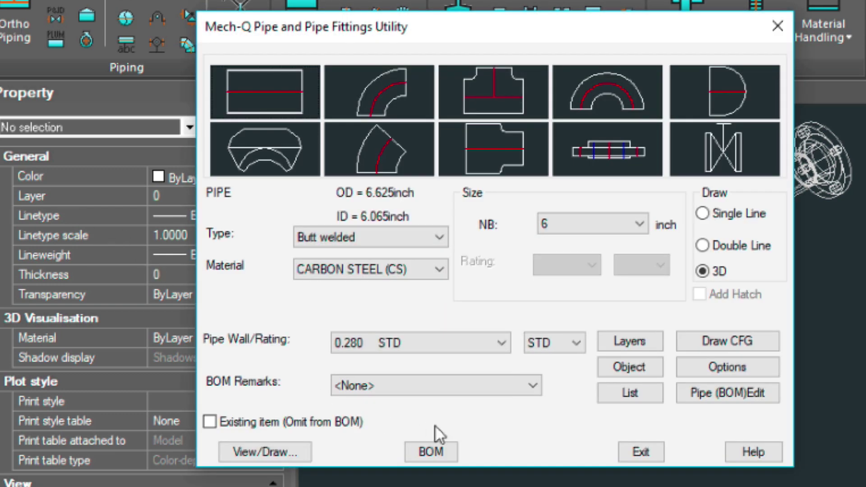
click(436, 450)
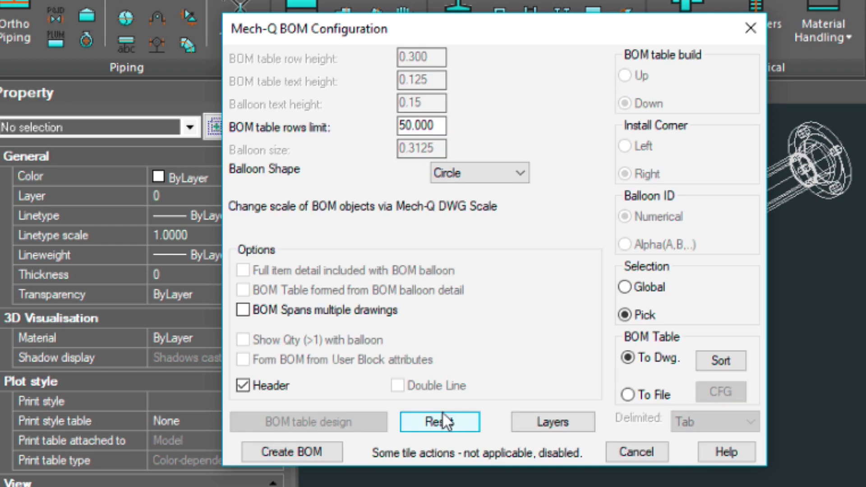
click(297, 452)
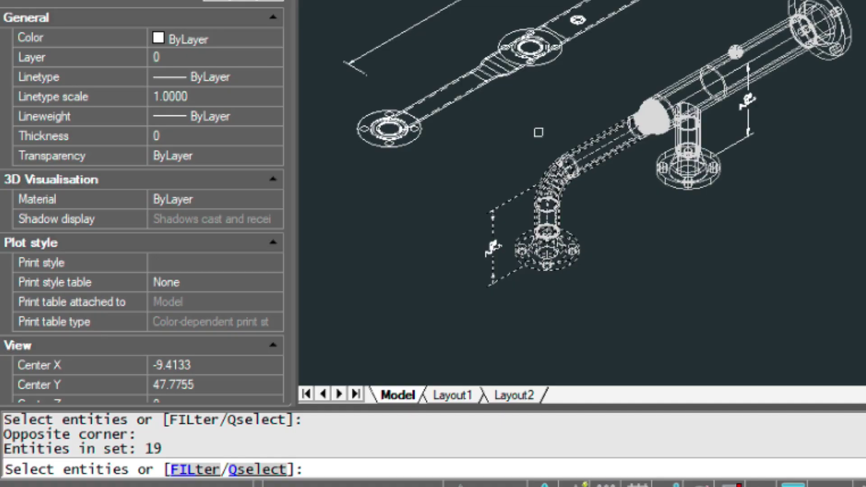
Step: End the 19-component BOM selection and orient the balloons on the Z plane
key(Escape)
key(Return)
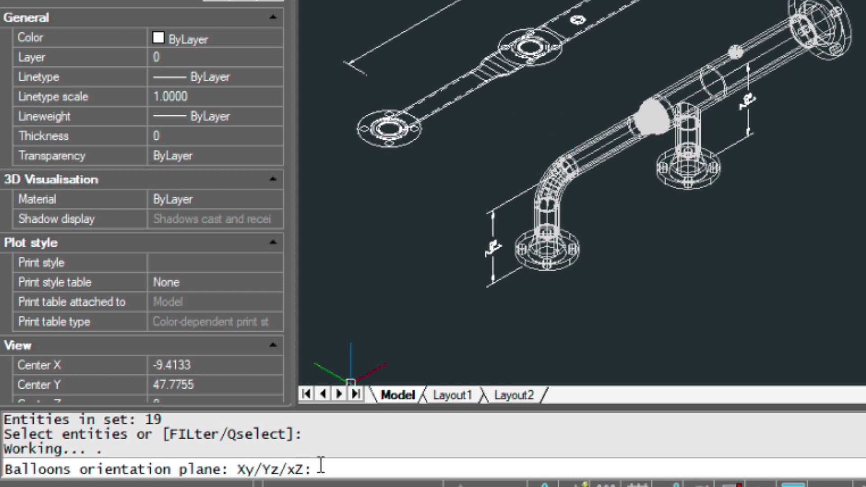
text(z)
key(Return)
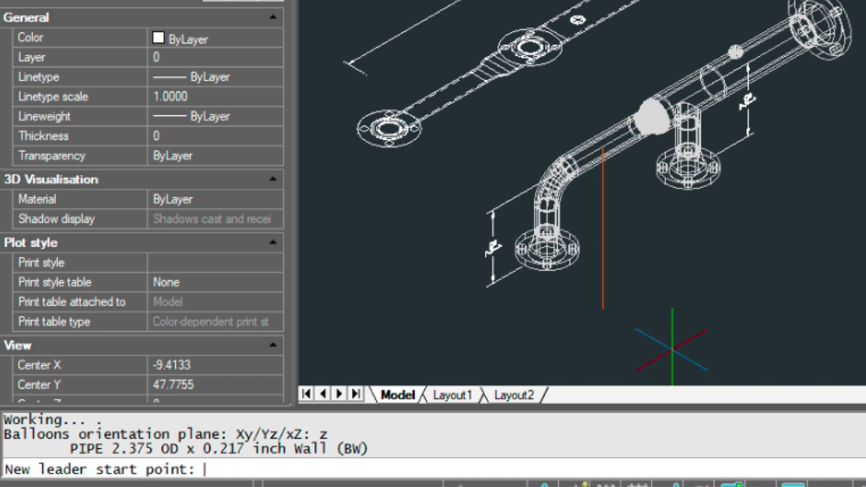
Step: Turn Ortho off and Polar Tracking on for angled balloon leaders
key(F8)
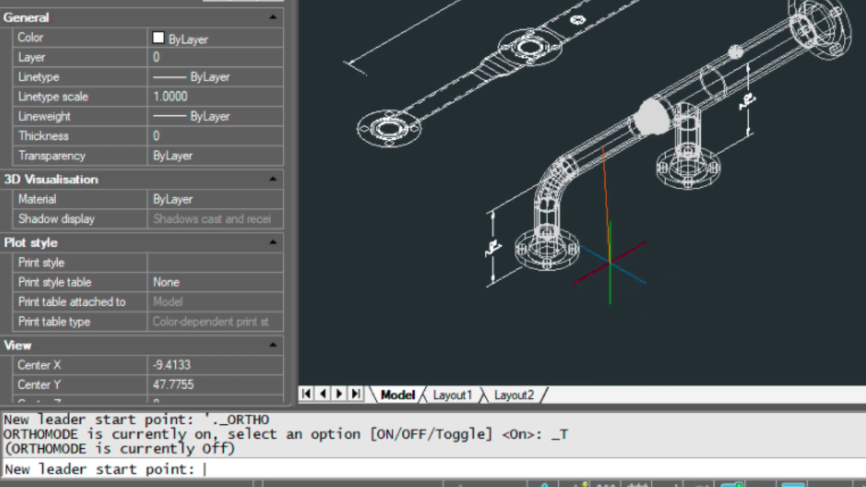
mouse_move(625, 230)
middle_down()
mouse_move(641, 345)
mouse_move(635, 309)
middle_up()
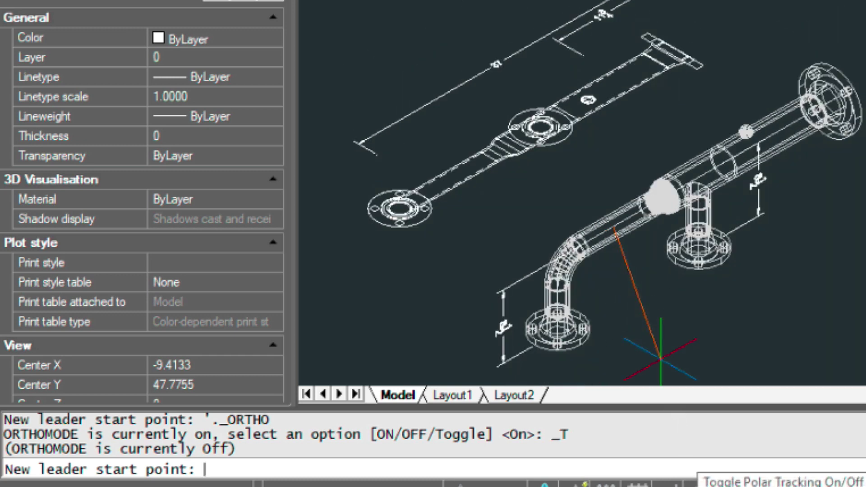
click(700, 484)
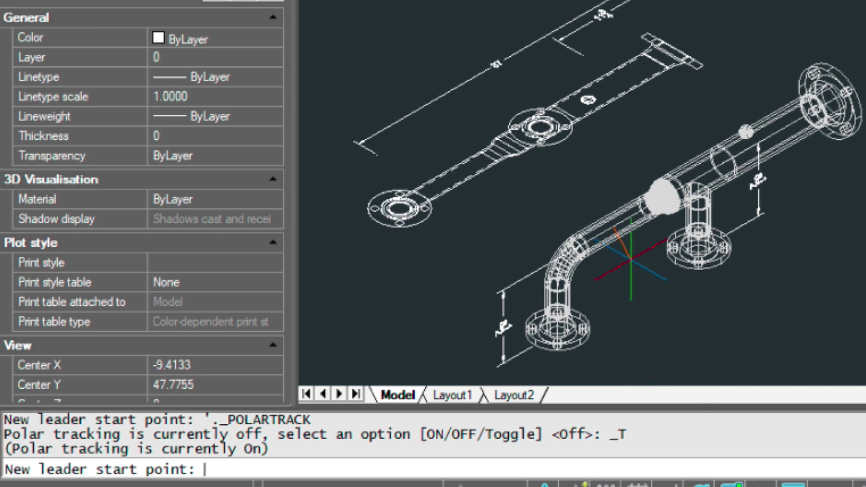
mouse_move(630, 260)
middle_down()
mouse_move(560, 257)
mouse_move(567, 213)
middle_up()
scroll(563, 244, up, 2)
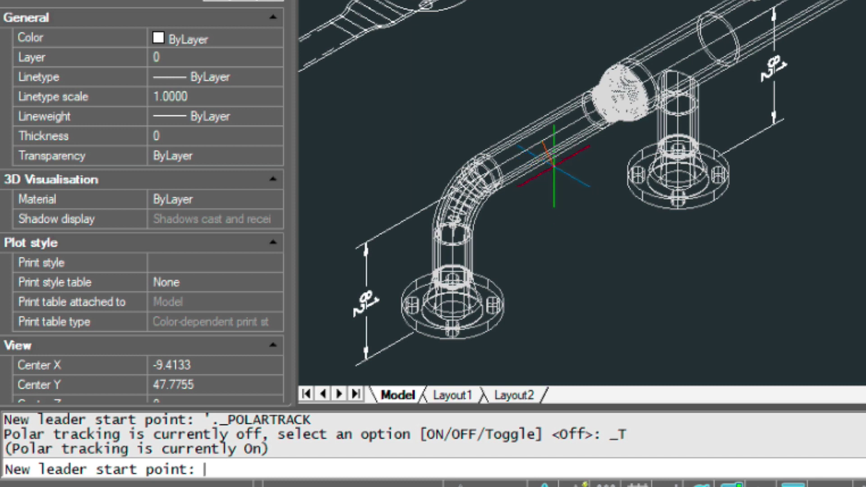
Step: Add balloon 1 on the main pipe and balloon 2 near the lower flange
click(558, 170)
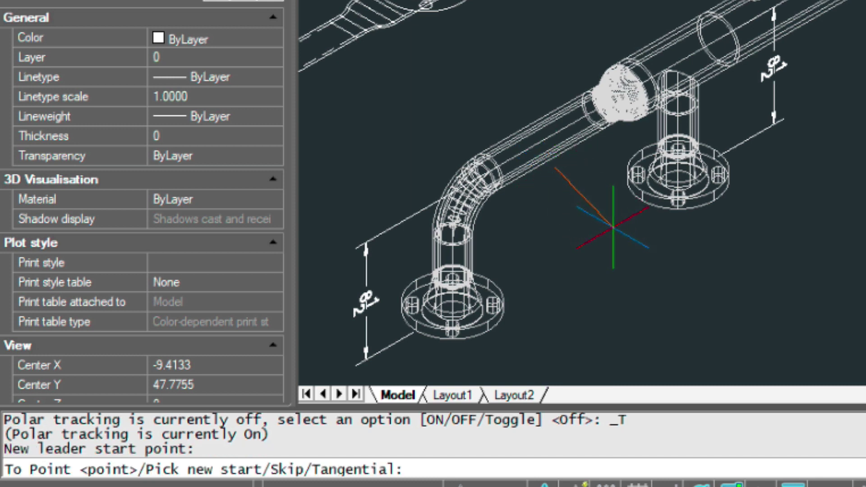
click(598, 214)
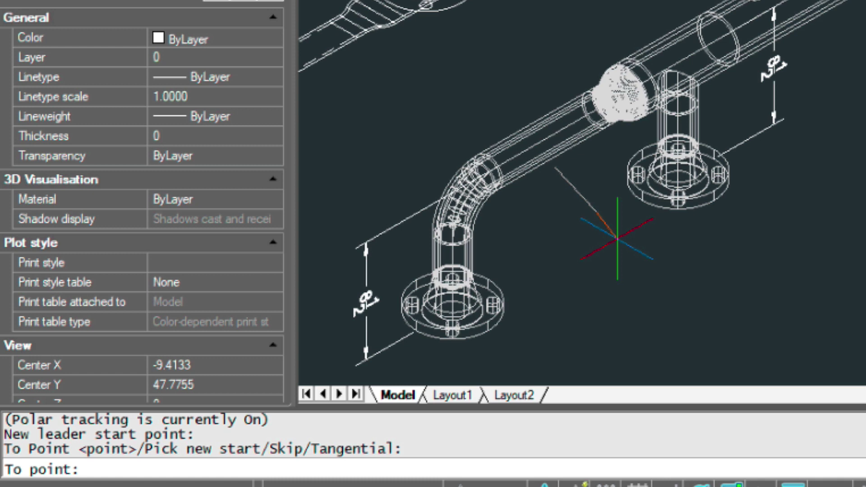
key(Return)
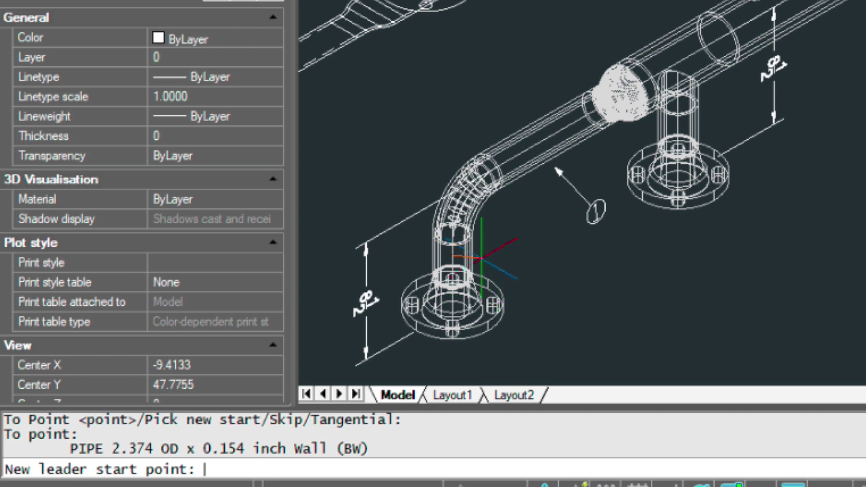
click(474, 270)
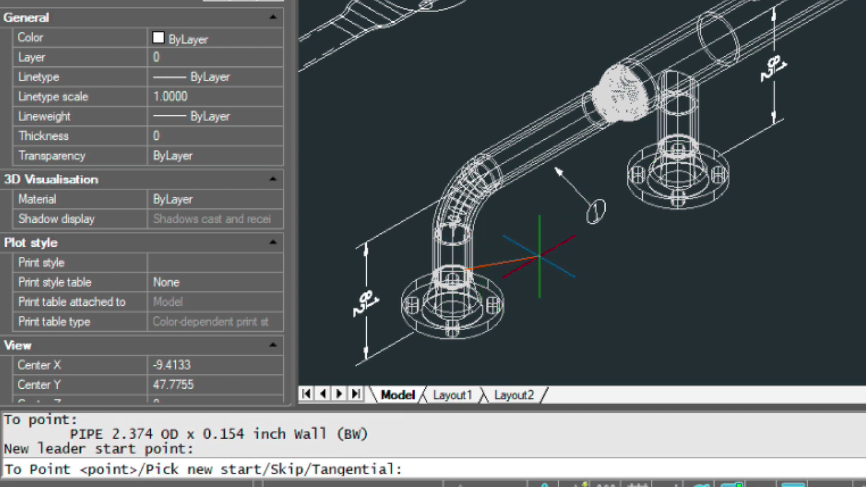
click(539, 256)
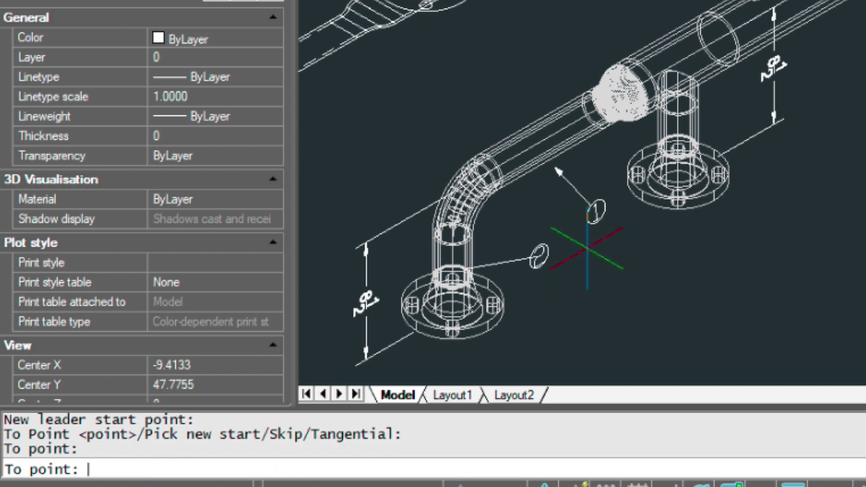
key(Return)
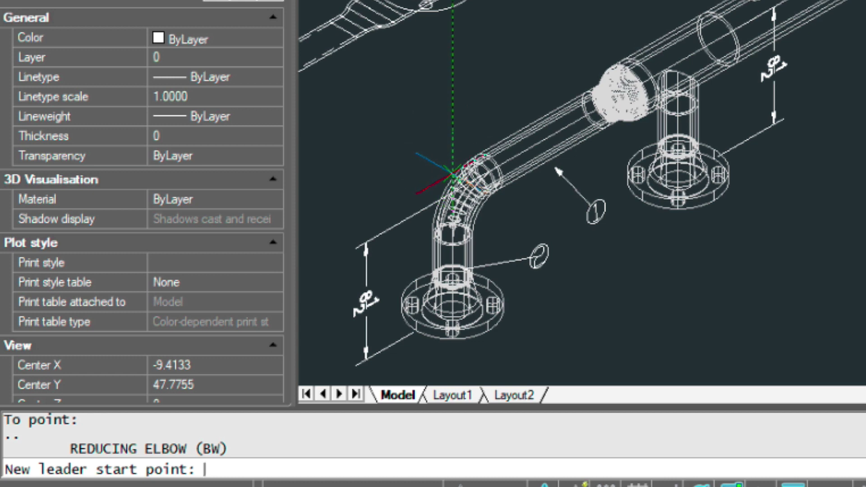
Step: Add balloon 3 above the elbow and balloon 4 beside the lower flange
click(442, 173)
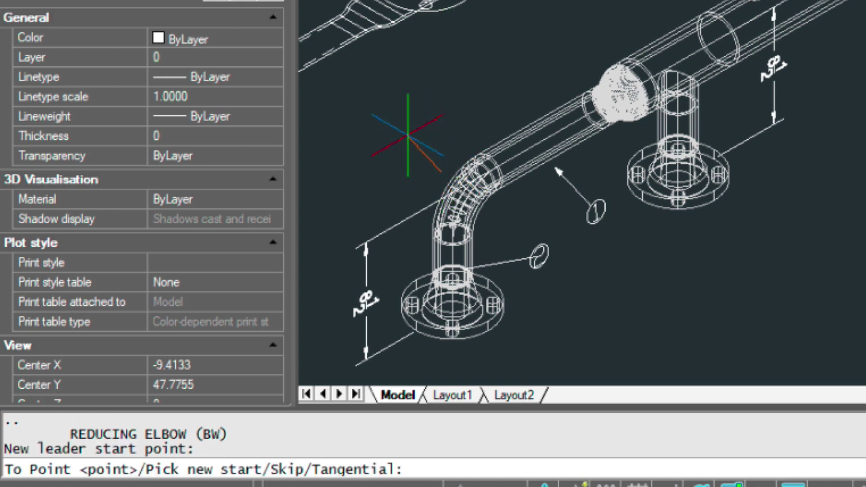
click(404, 134)
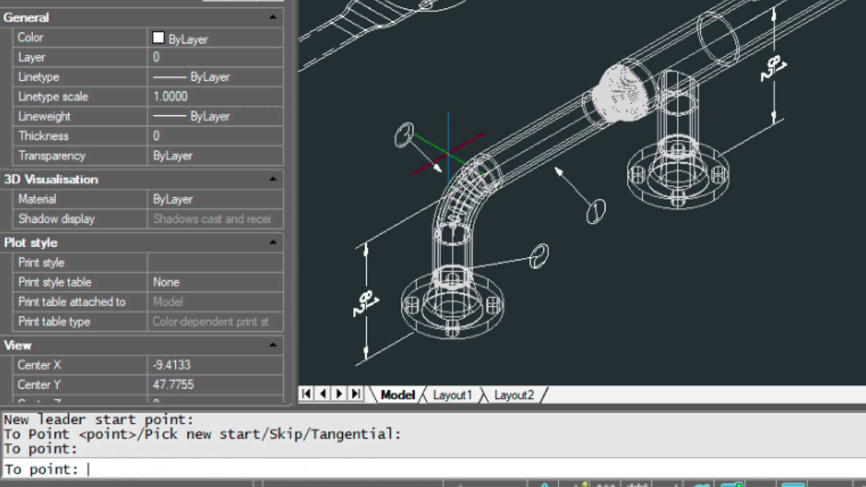
key(Return)
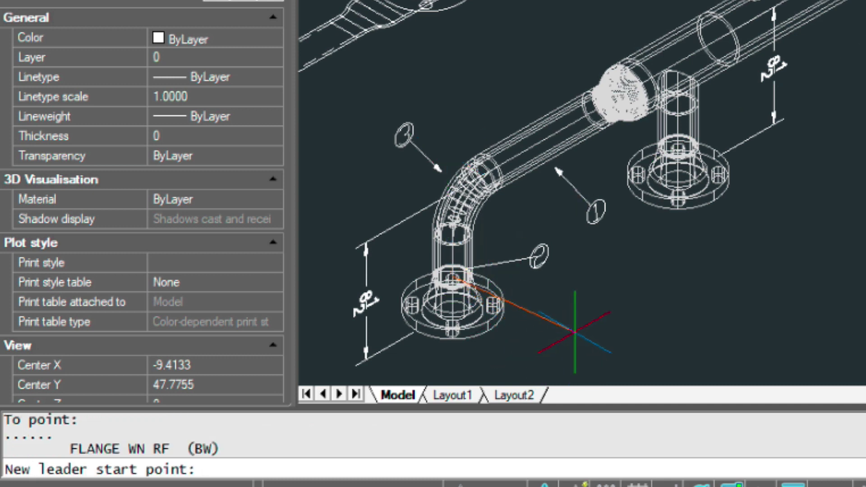
scroll(574, 331, up, 2)
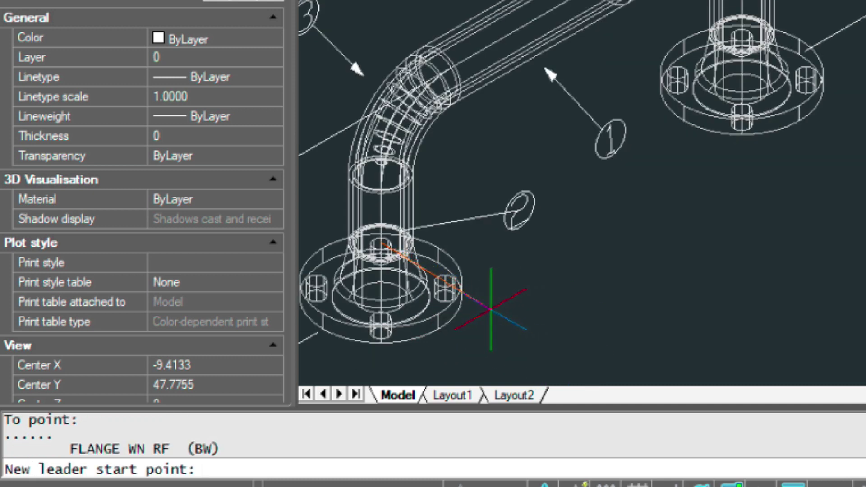
click(480, 308)
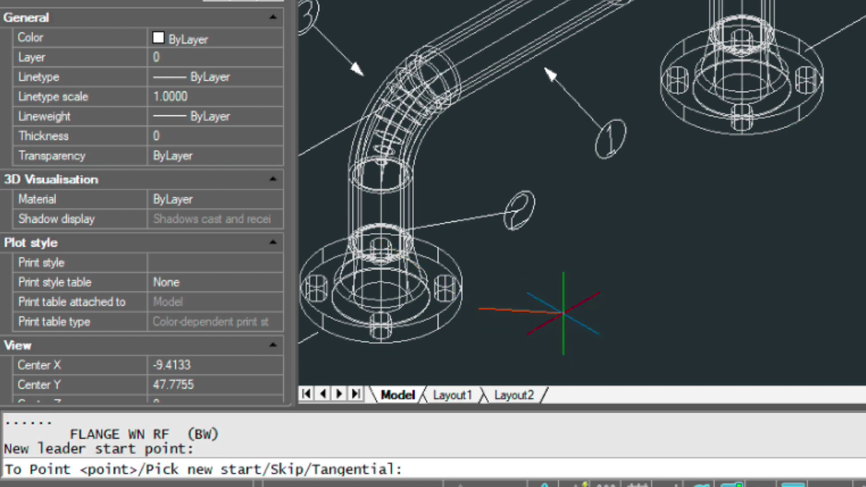
click(562, 308)
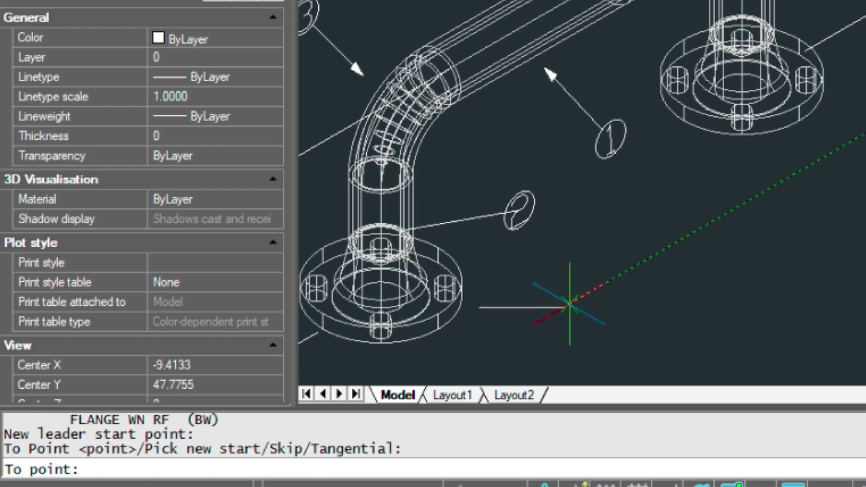
key(Return)
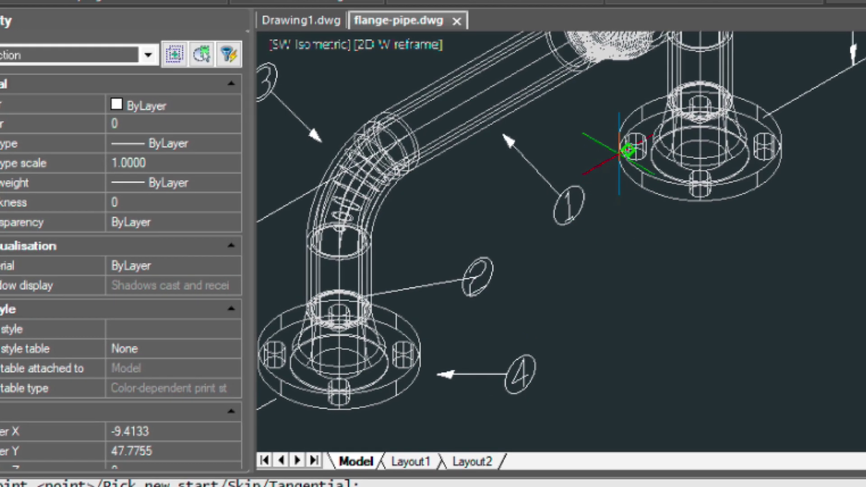
Step: Close the Mech-Q pipe utility and centre the view on the ballooned assembly
scroll(584, 310, down, 2)
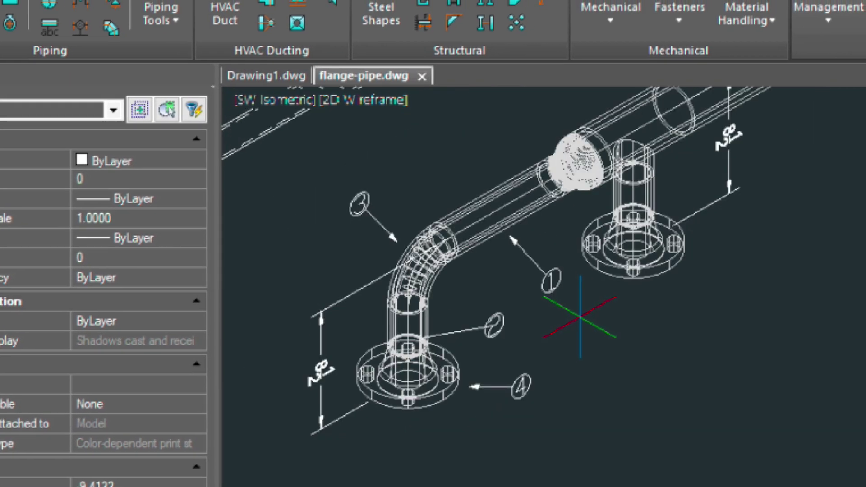
scroll(778, 412, down, 2)
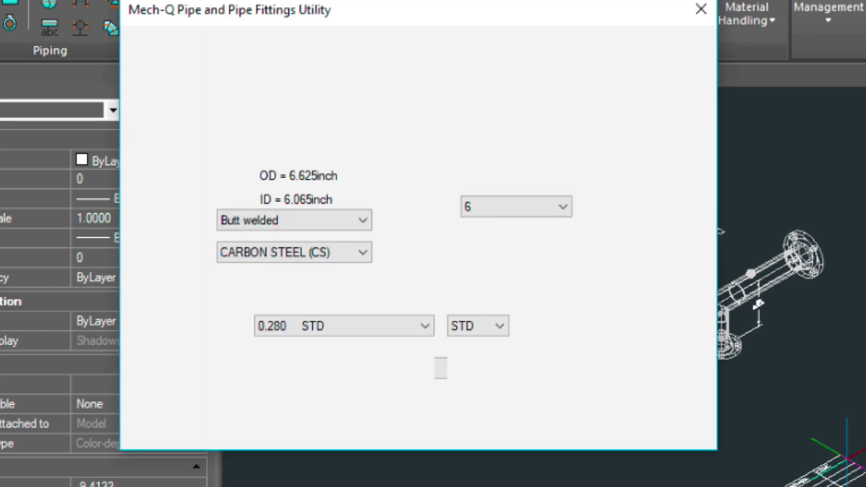
click(700, 9)
mouse_move(706, 410)
middle_down()
mouse_move(542, 375)
mouse_move(530, 332)
middle_up()
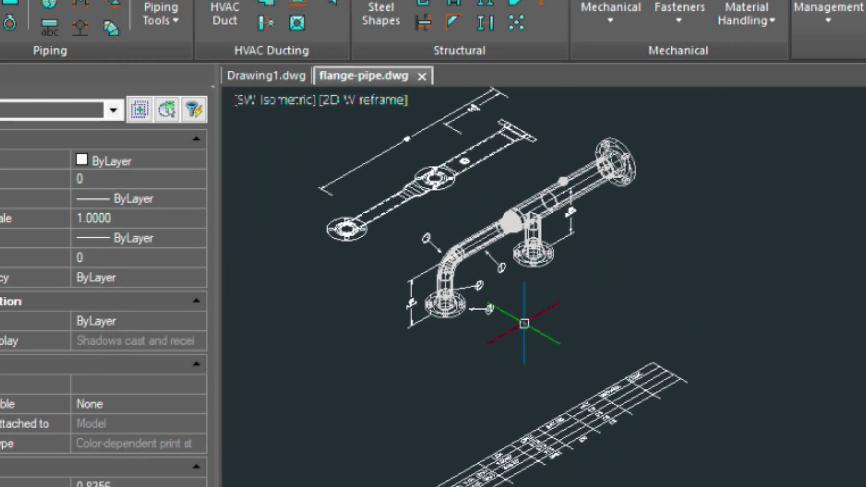
scroll(525, 323, up, 4)
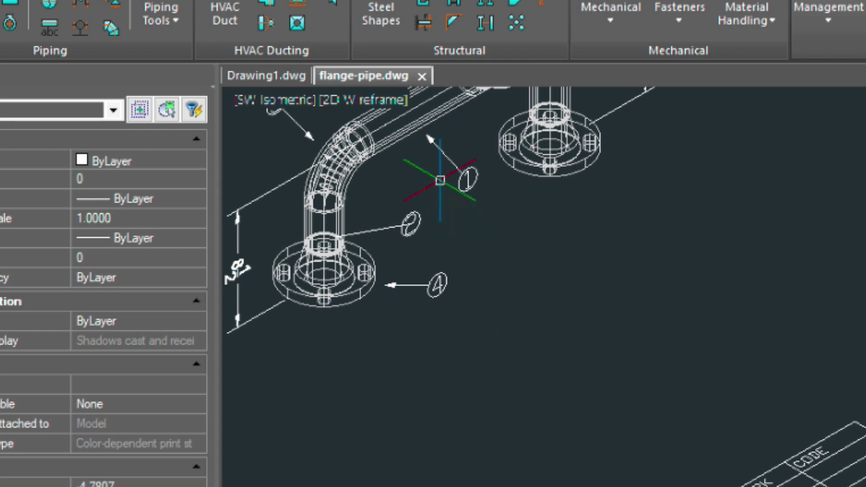
mouse_move(441, 180)
middle_down()
mouse_move(443, 218)
mouse_move(510, 302)
middle_up()
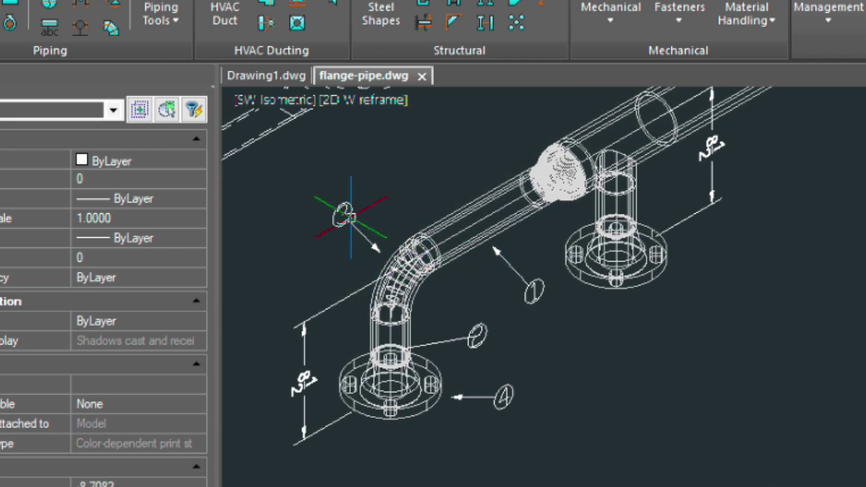
Step: Move balloon 3 to sit beside the pipe elbow
click(350, 216)
text(m)
key(Return)
click(275, 219)
click(276, 220)
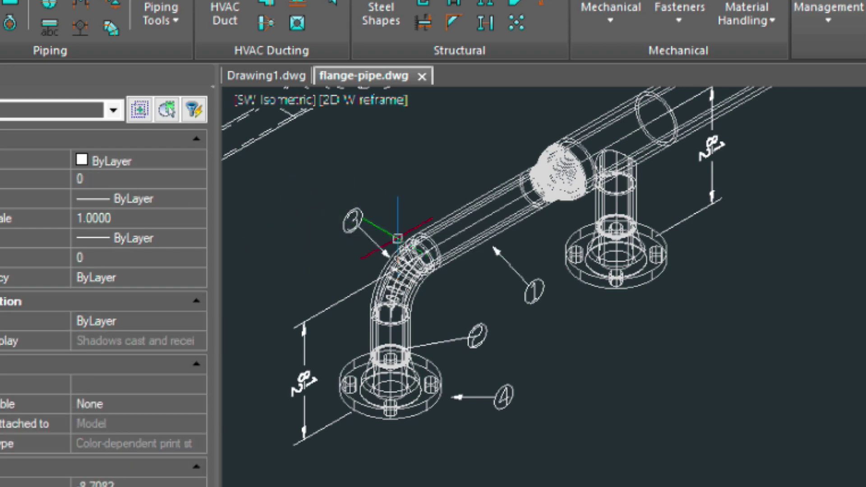
key(super)
key(Escape)
Step: Move balloon 4 slightly lower so it points at the lower flange
click(500, 398)
text(M)
key(Return)
click(617, 383)
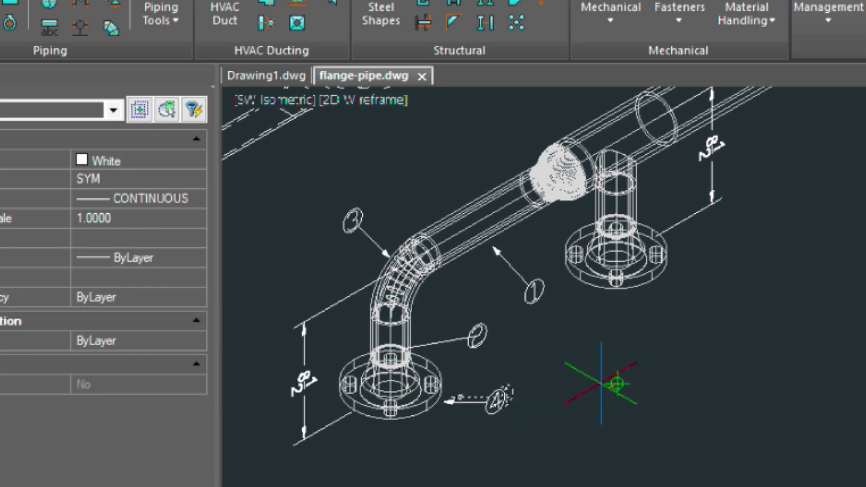
click(590, 386)
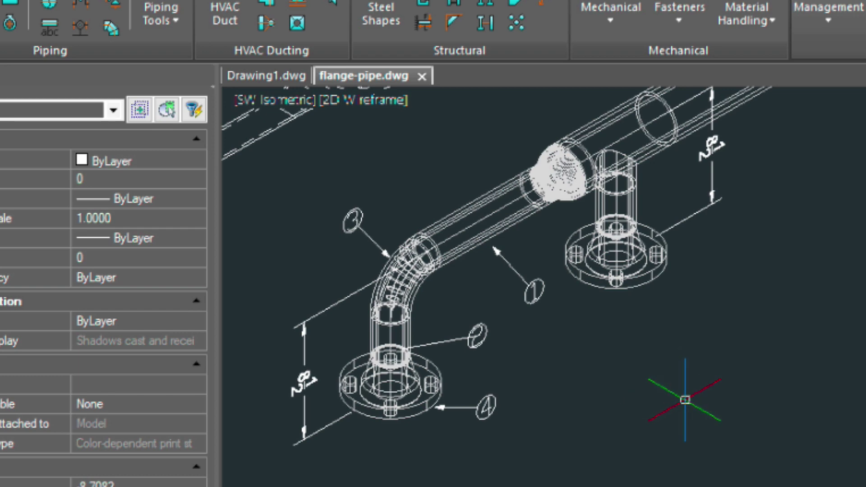
scroll(684, 400, down, 2)
mouse_move(682, 396)
middle_down()
mouse_move(632, 283)
mouse_move(632, 129)
middle_up()
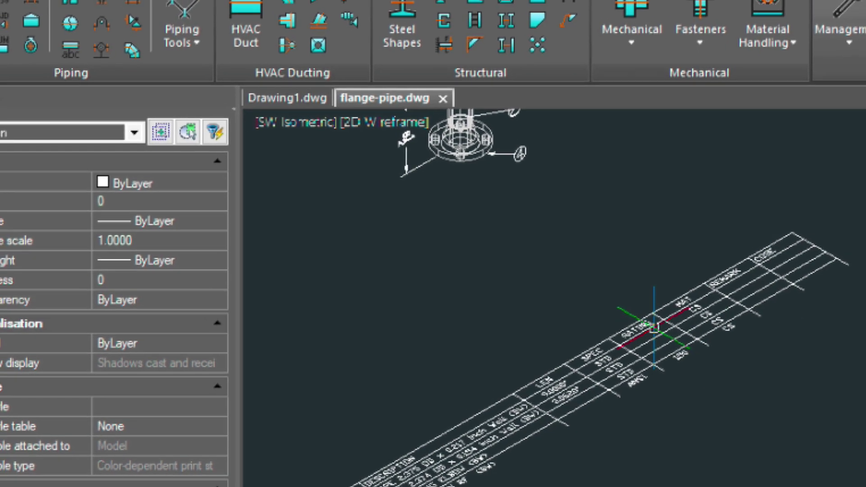
Step: Window-select the bill of materials table and cut it from model space
click(757, 422)
click(558, 253)
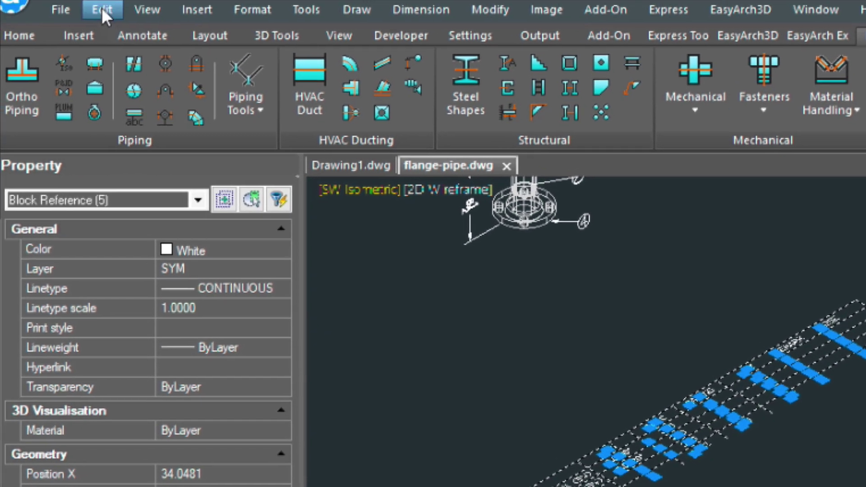
click(102, 7)
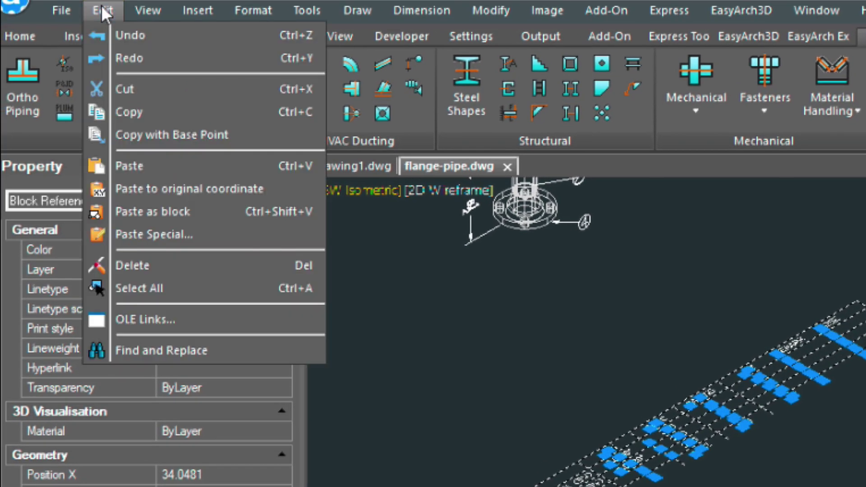
click(142, 96)
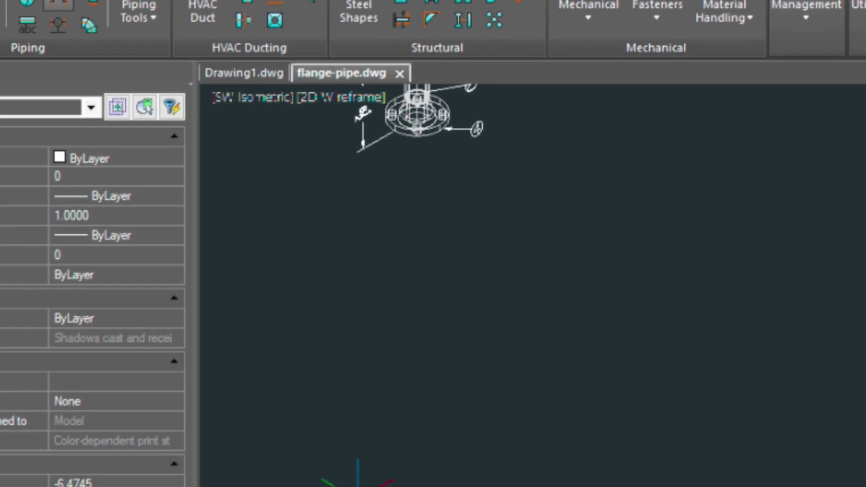
Step: Paste the table onto the Layout1 sheet just above the viewport
click(360, 486)
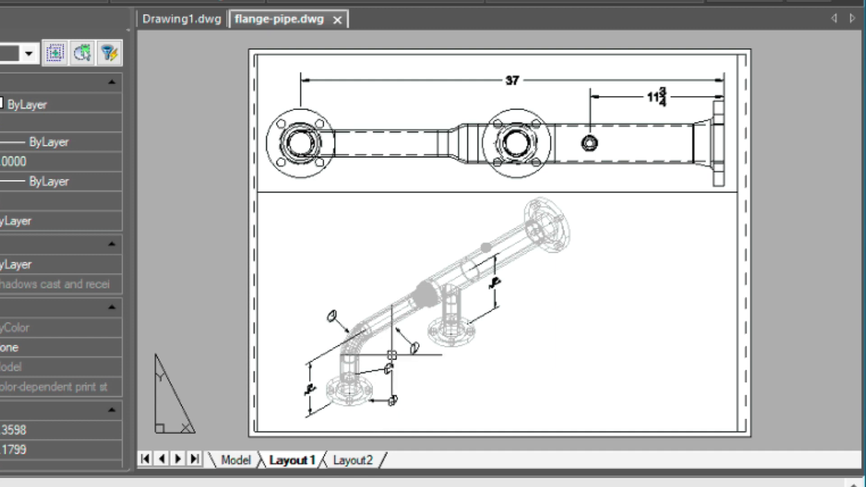
key(alt+e)
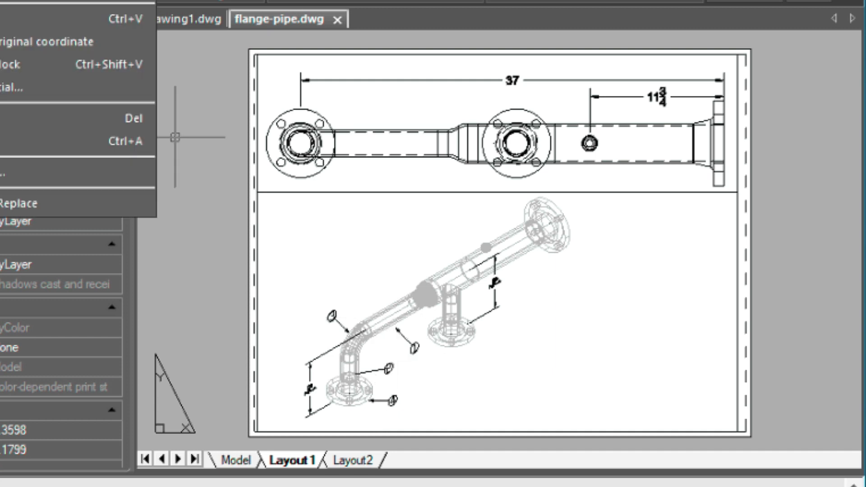
key(Down)
key(Return)
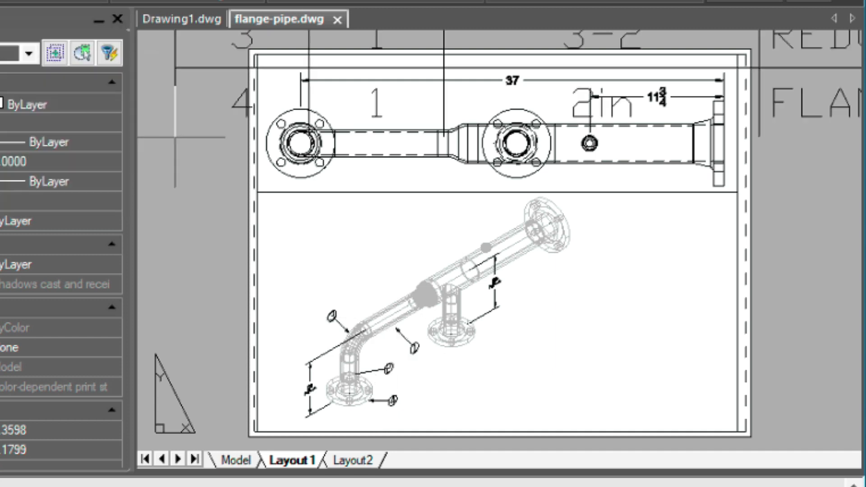
scroll(325, 265, down, 4)
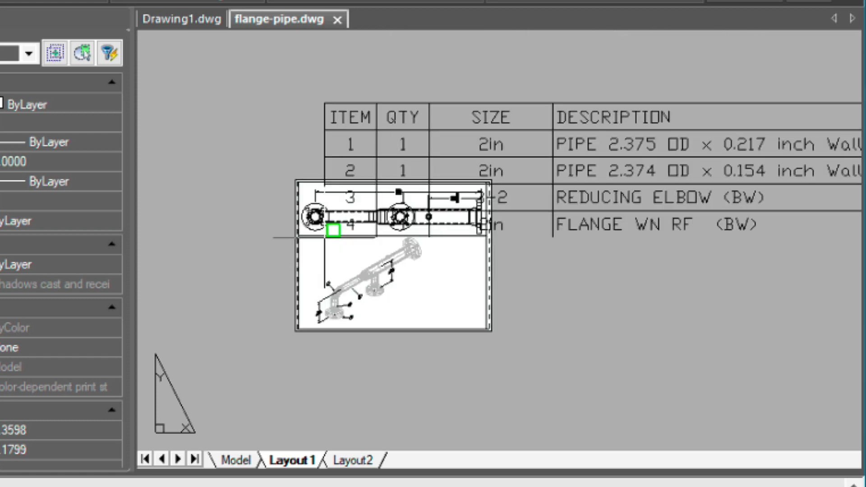
click(297, 169)
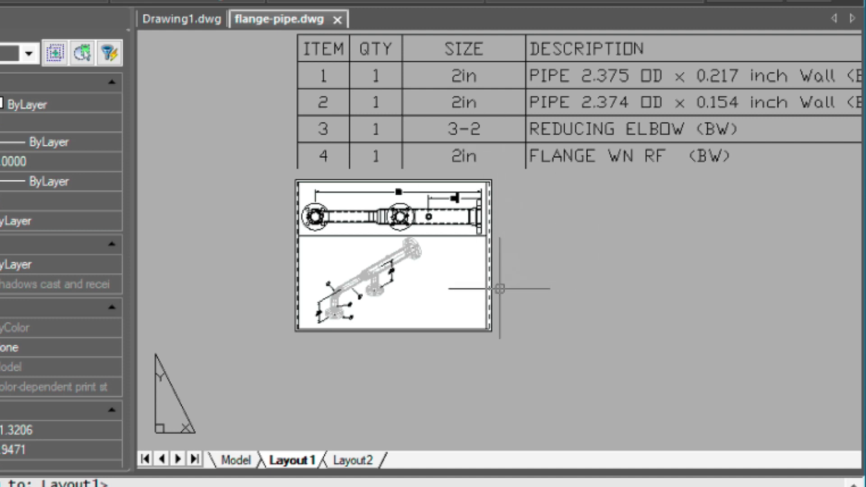
Step: Draw a rectangle with RECTANG (RE) in the sheet's lower-right corner for the title block
scroll(465, 360, down, 2)
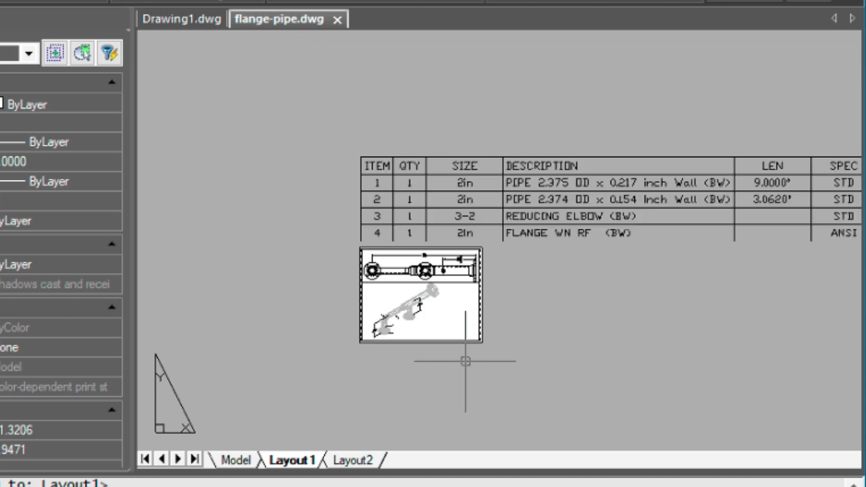
scroll(465, 361, up, 5)
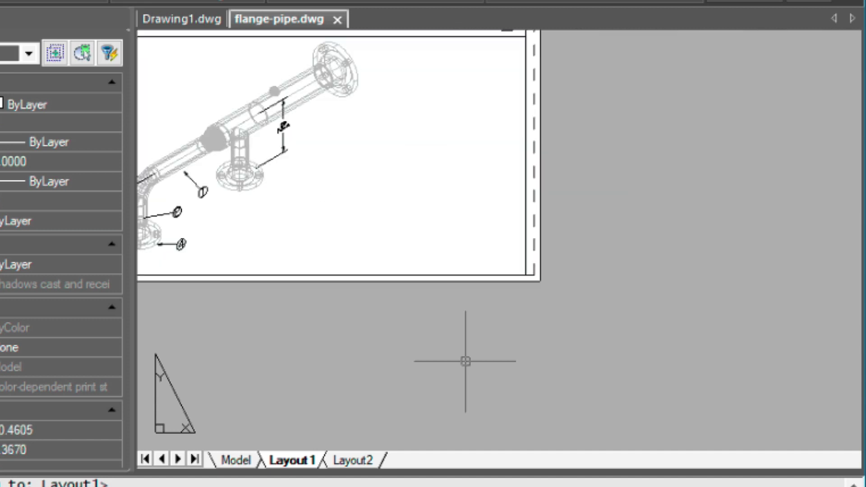
middle_drag(499, 253, 517, 308)
scroll(511, 300, up, 2)
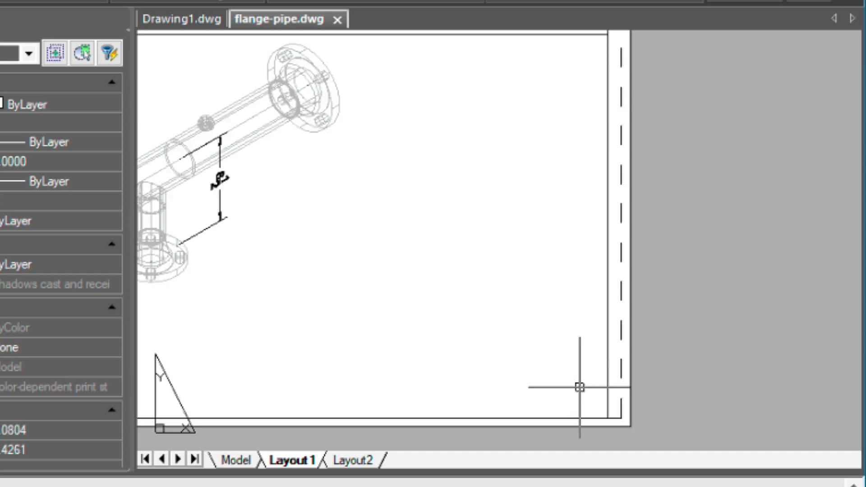
text(RE)
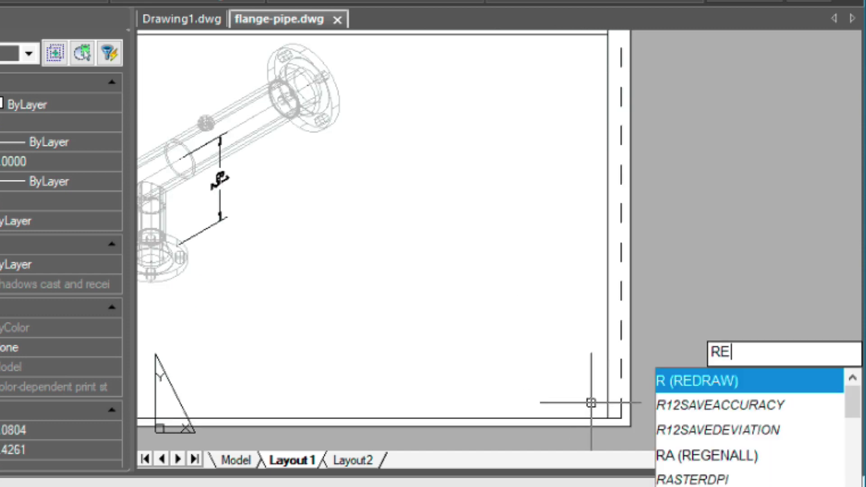
key(Return)
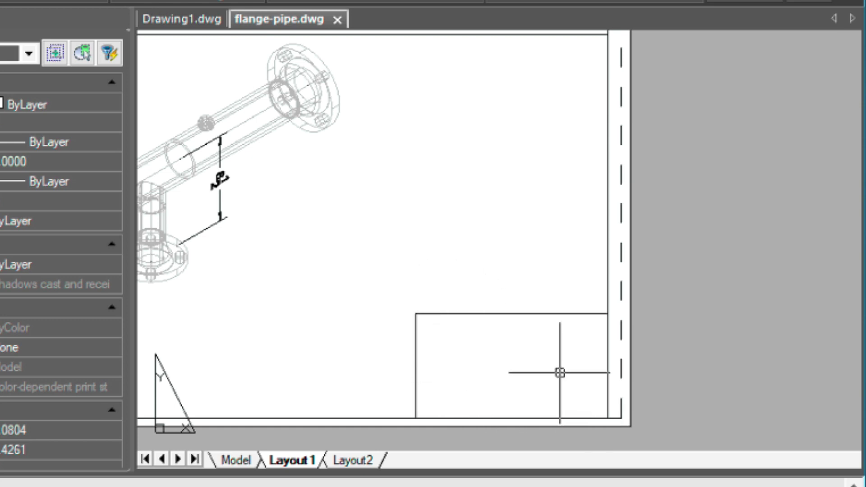
key(Escape)
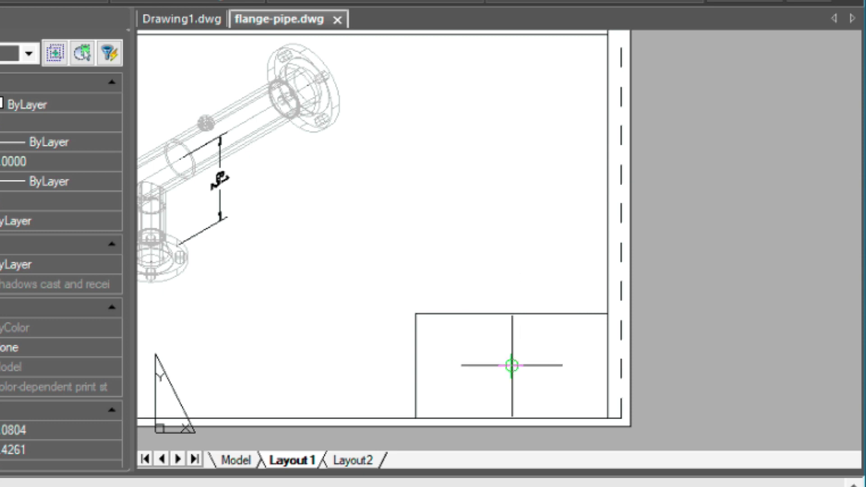
text(l)
key(Return)
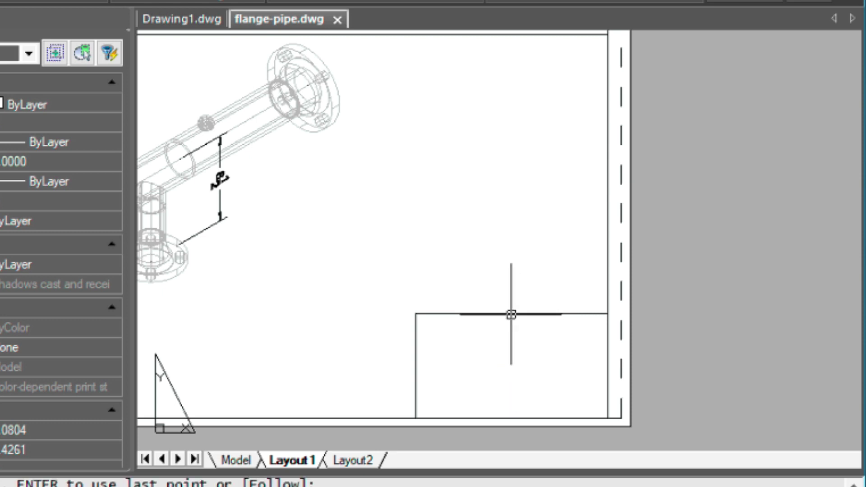
Step: Turn on Perpendicular snap and turn off Quadrant snap in the snap settings
shift+right_click(564, 413)
click(586, 486)
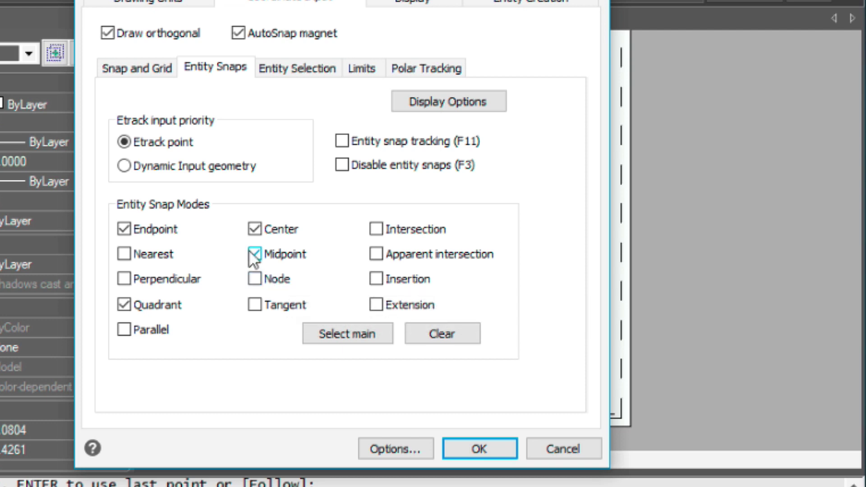
click(124, 279)
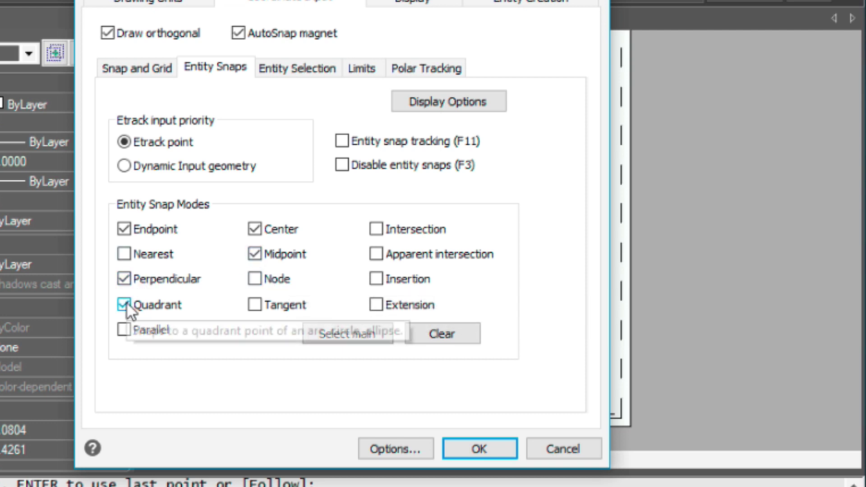
click(125, 304)
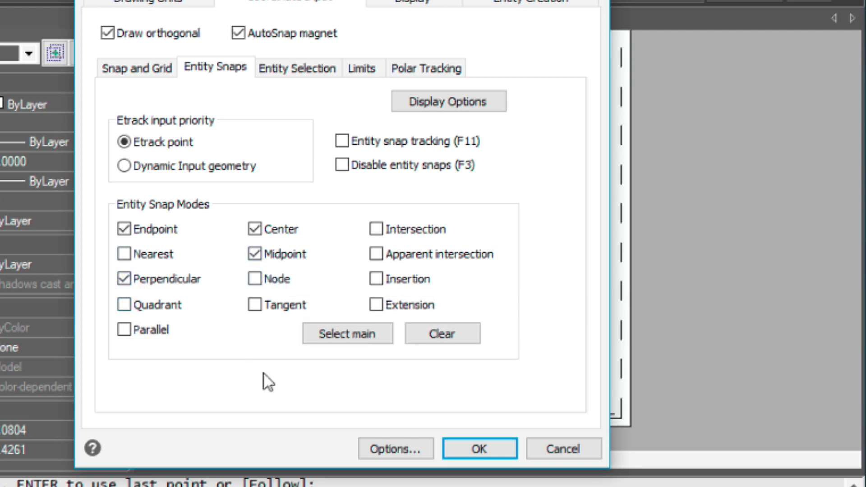
click(479, 449)
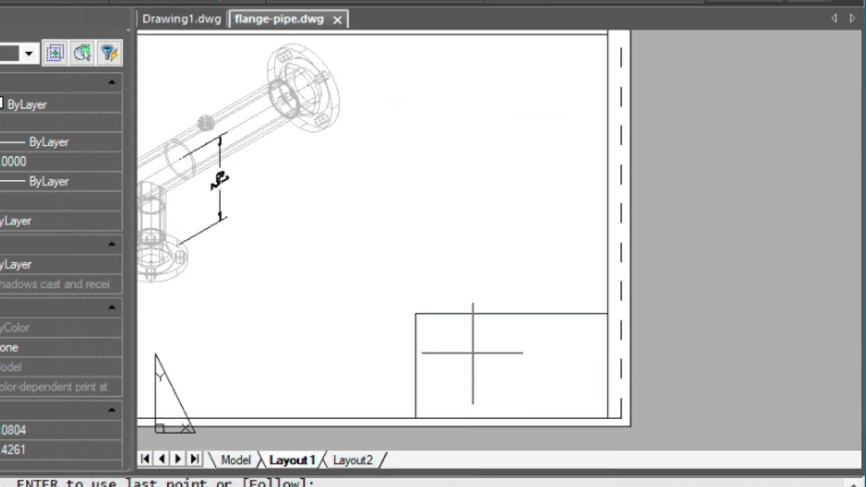
Step: Start a vertical divider line from the title-block box's top edge
text(L)
key(Escape)
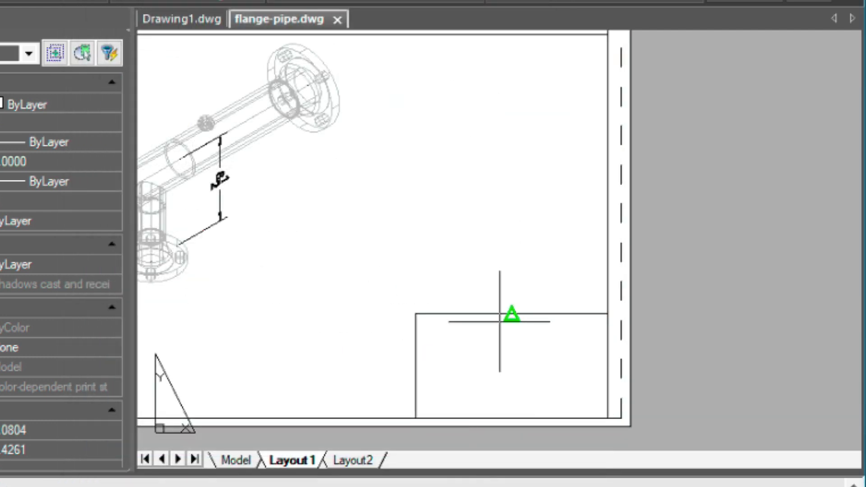
click(512, 313)
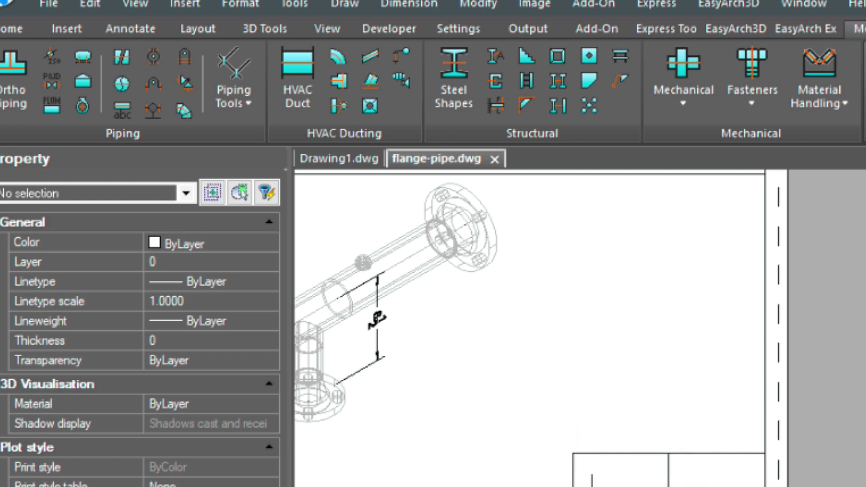
Step: Insert the company logo image into the title block and stretch it to fill its cell
click(185, 5)
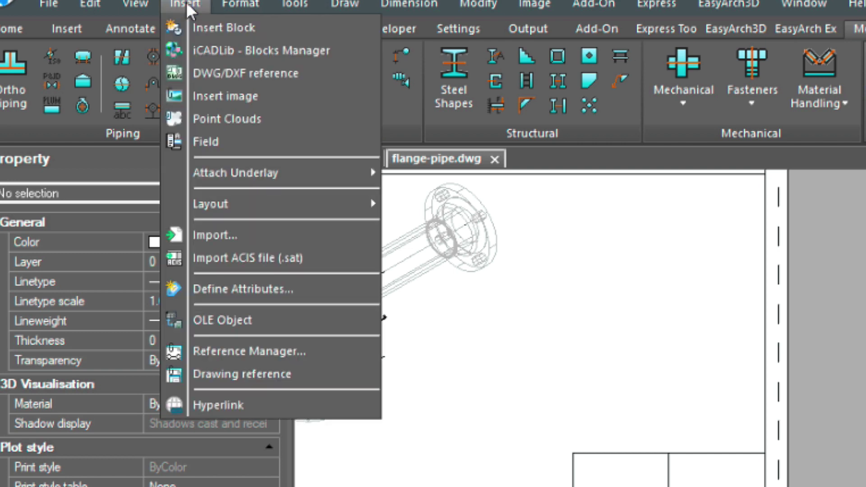
click(224, 91)
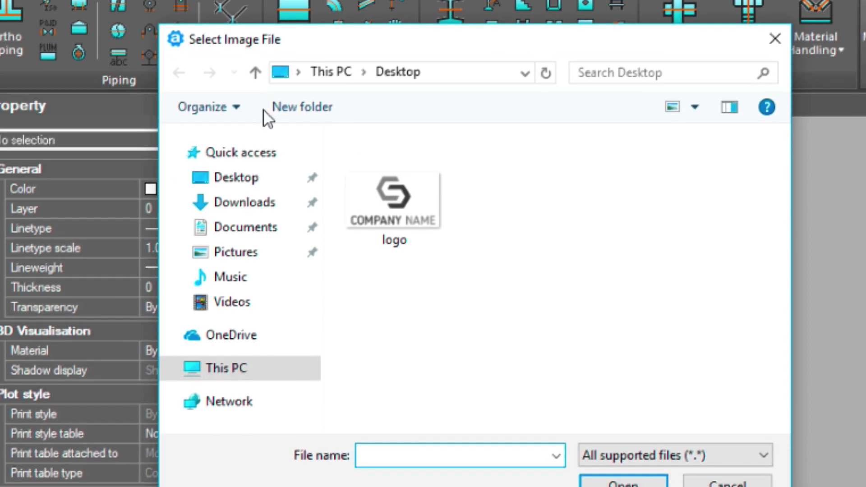
click(399, 205)
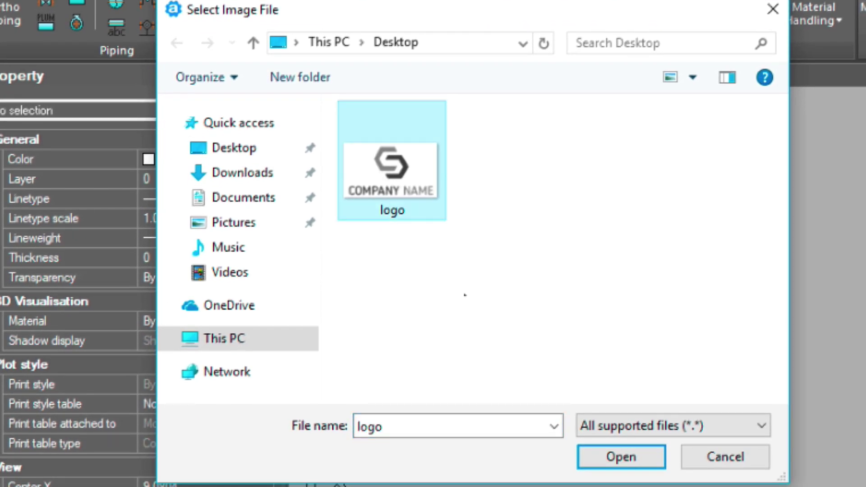
click(621, 460)
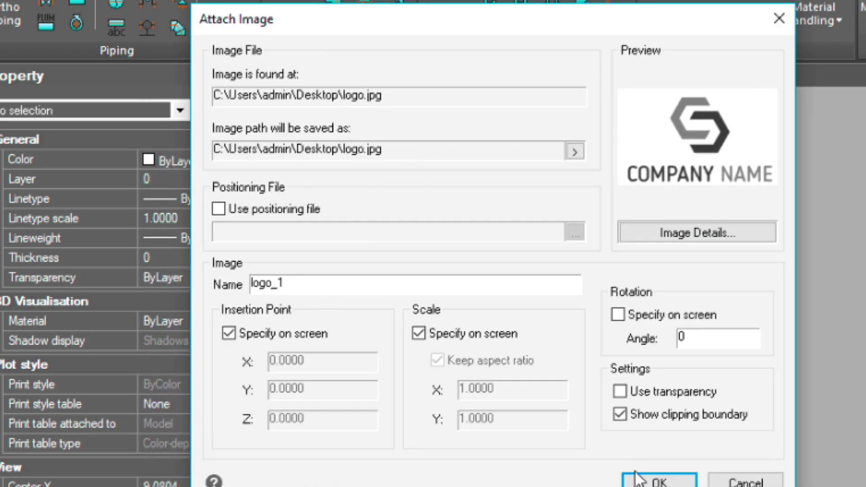
click(649, 481)
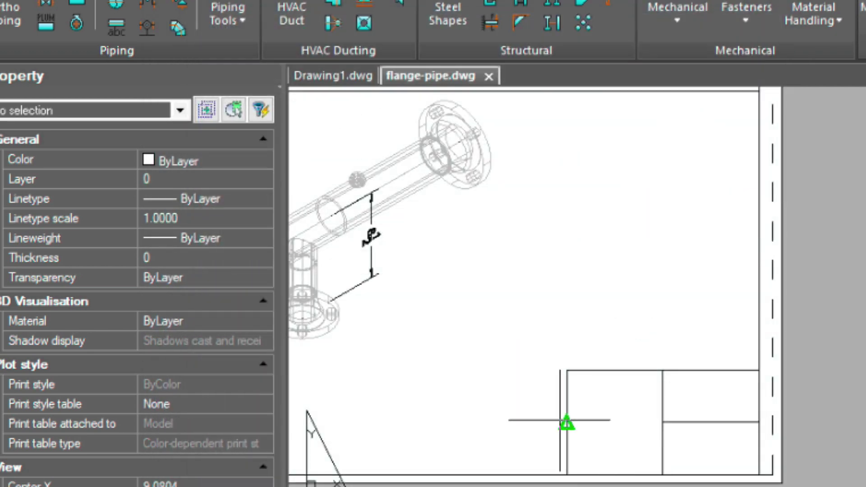
click(566, 467)
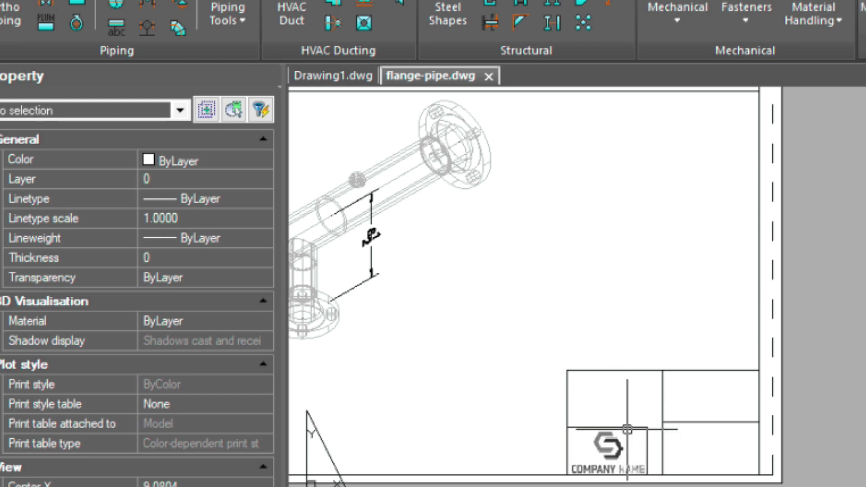
click(618, 429)
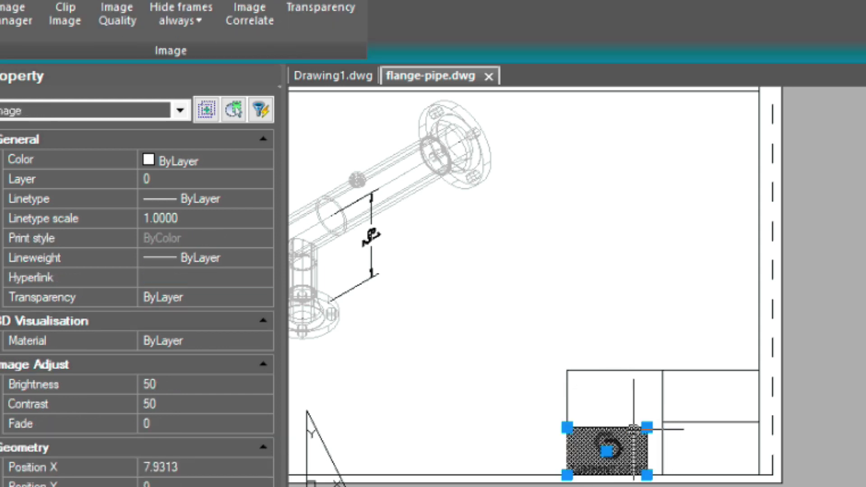
click(647, 426)
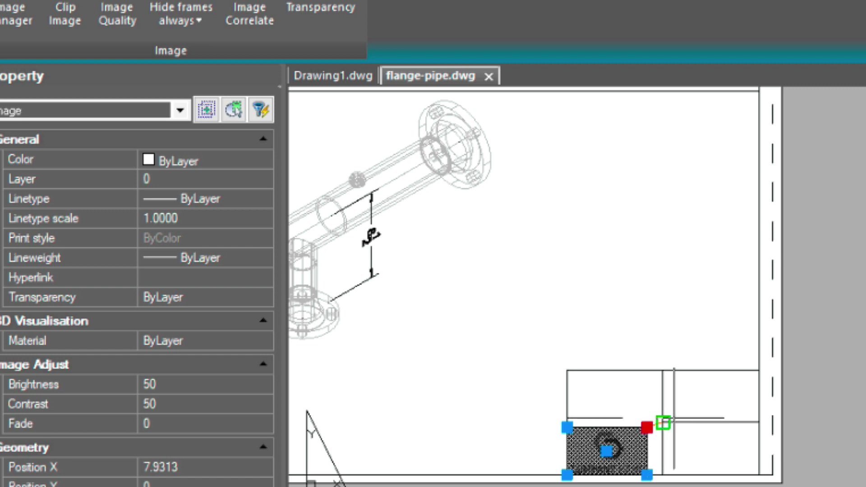
click(664, 419)
key(Escape)
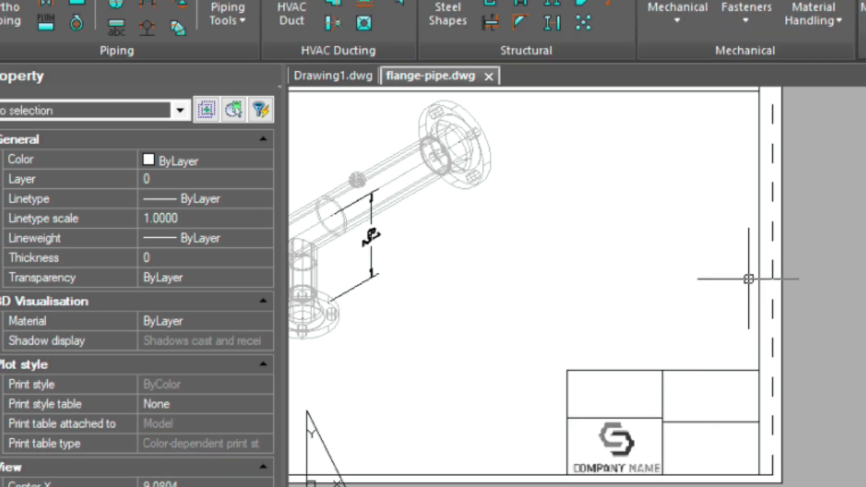
Step: Move the horizontal line's left endpoint up to the logo cell's corner
scroll(644, 354, up, 4)
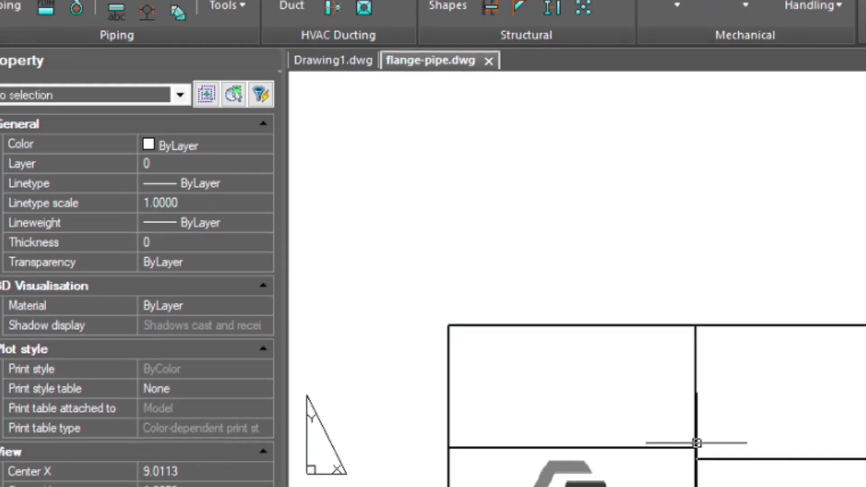
click(705, 458)
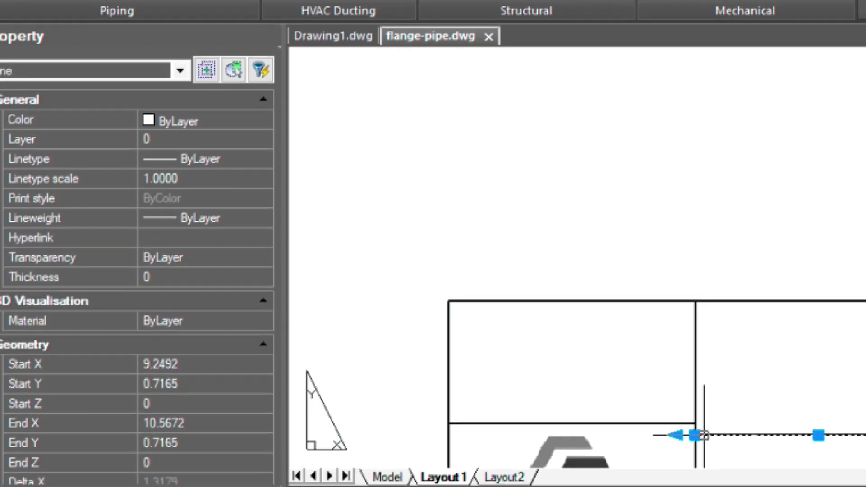
click(695, 435)
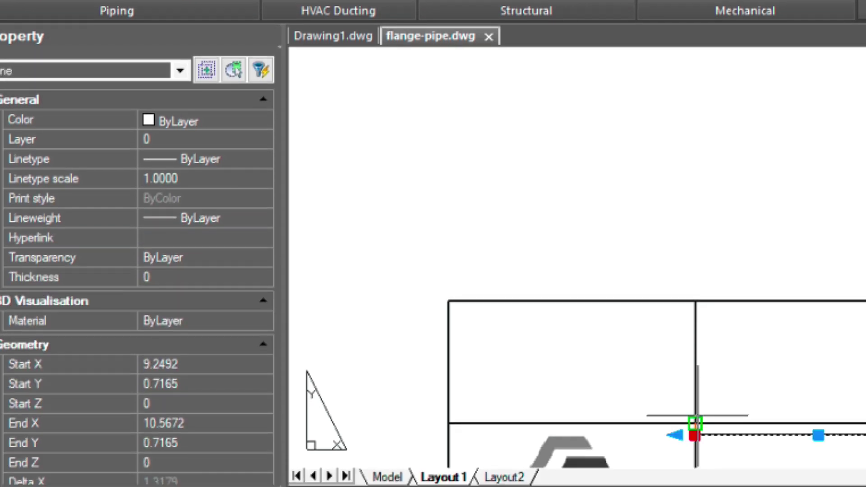
click(696, 418)
key(Escape)
scroll(686, 377, down, 3)
middle_drag(686, 377, 659, 269)
Step: Select the BOM table rows and scale them down from the table corner
scroll(521, 244, down, 2)
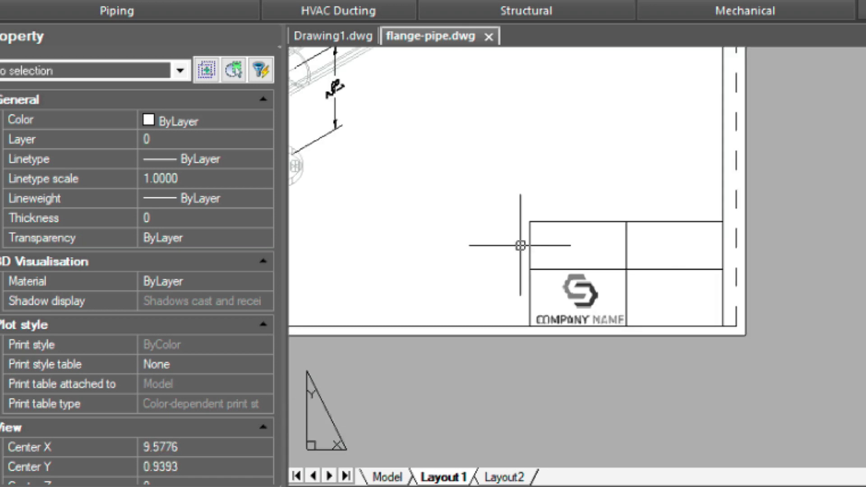
scroll(460, 174, up, 4)
mouse_move(696, 325)
middle_down()
mouse_move(690, 290)
mouse_move(746, 291)
middle_up()
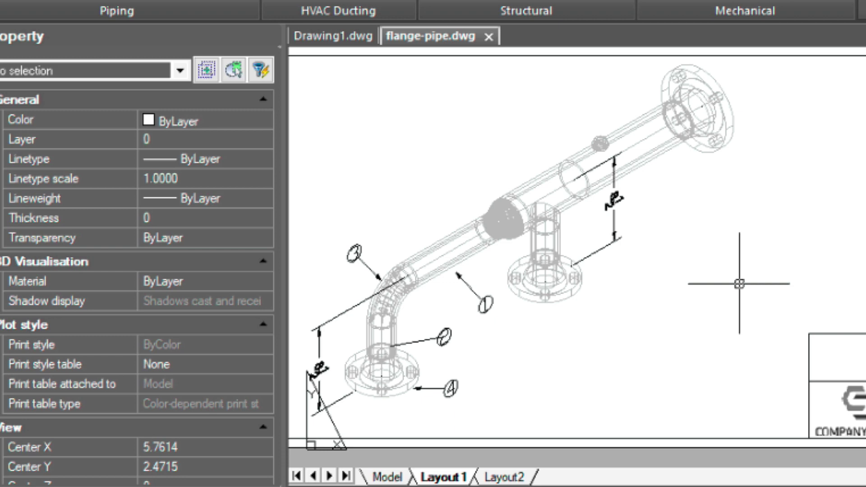
scroll(740, 311, down, 4)
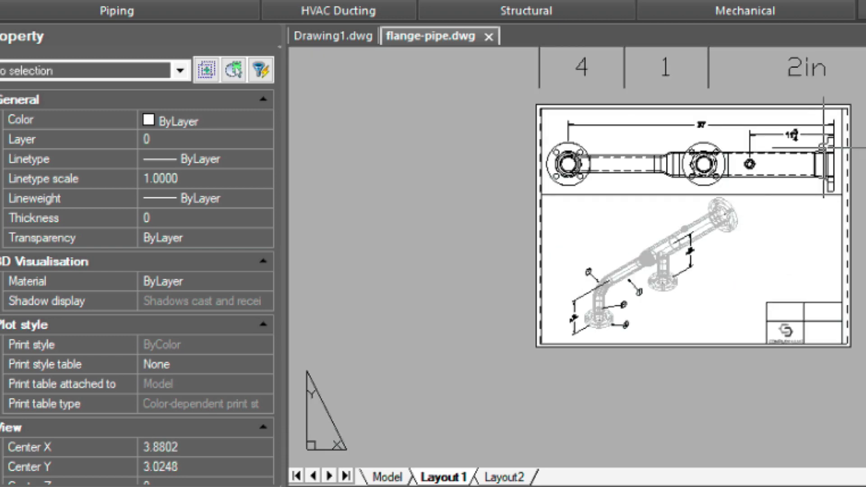
middle_drag(823, 183, 663, 381)
scroll(663, 343, down, 1)
scroll(664, 342, down, 4)
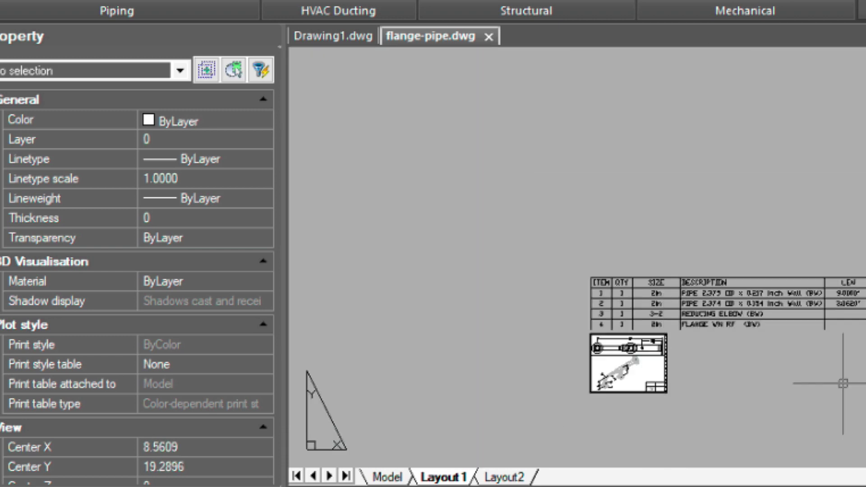
middle_drag(854, 300, 700, 296)
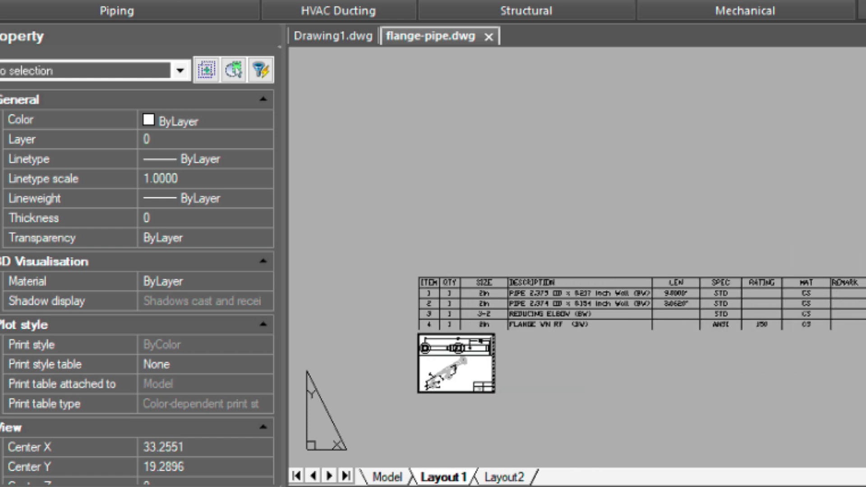
drag(864, 351, 753, 227)
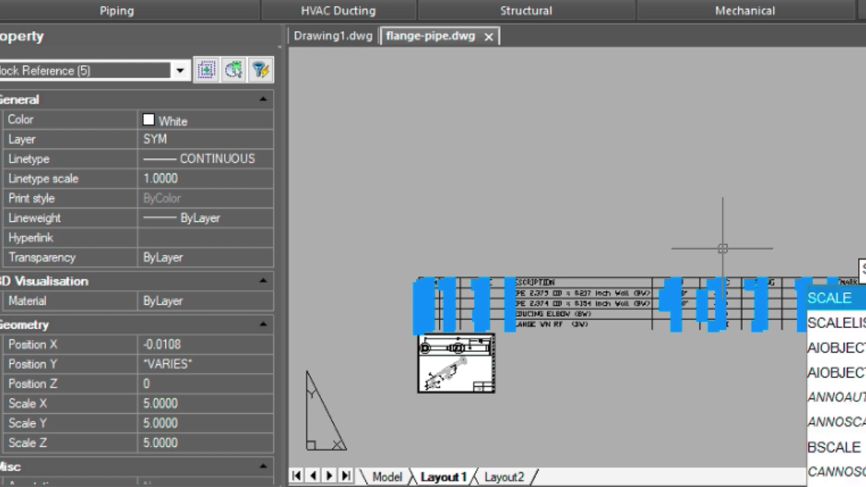
key(Return)
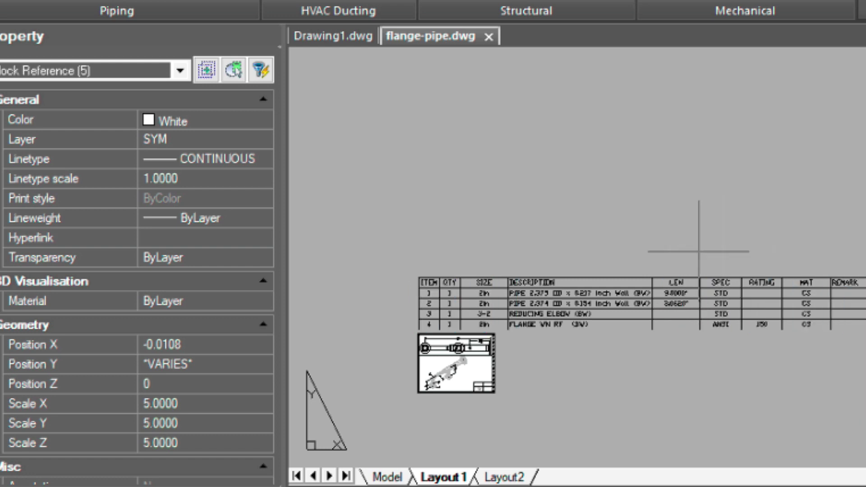
click(412, 331)
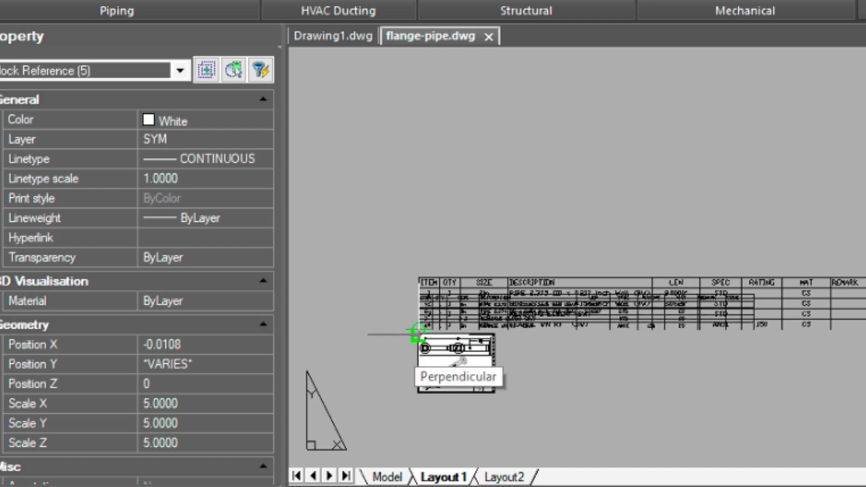
click(418, 331)
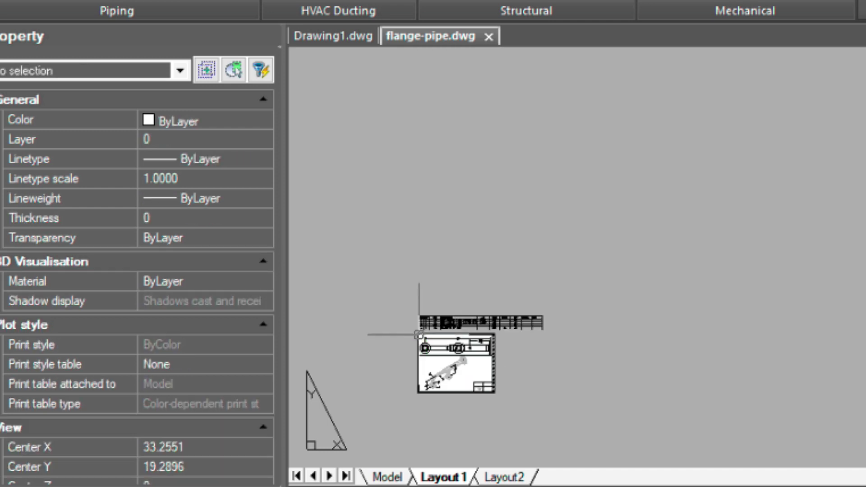
Step: Grip-scale the five table blocks by 0.5 from the table corner
scroll(431, 343, up, 3)
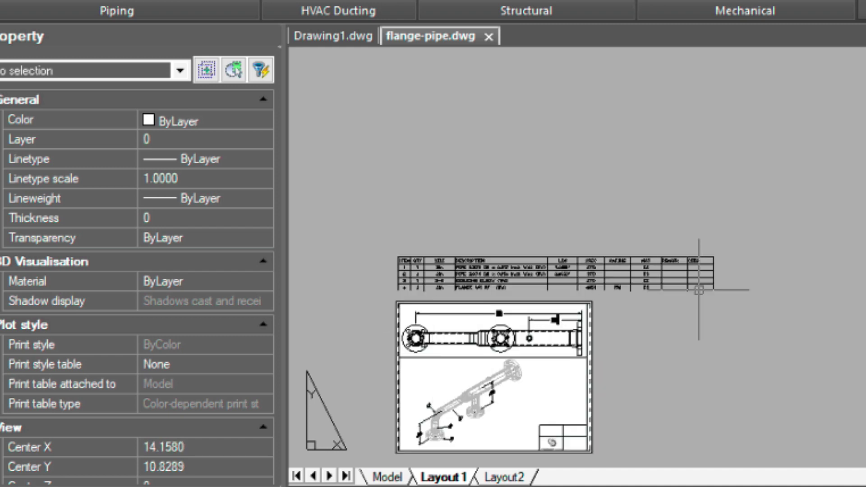
click(770, 291)
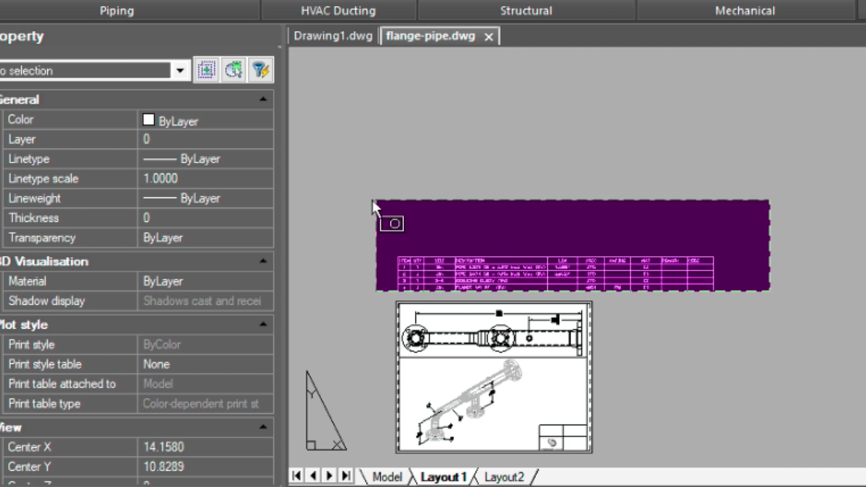
click(375, 201)
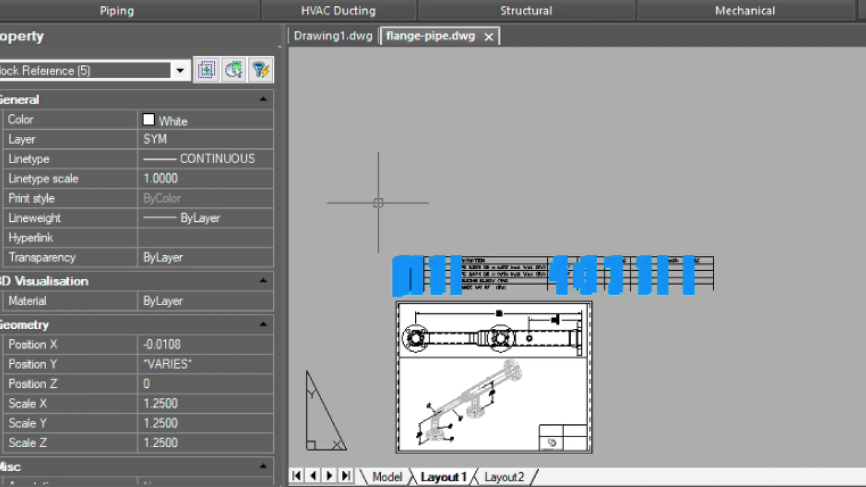
click(398, 291)
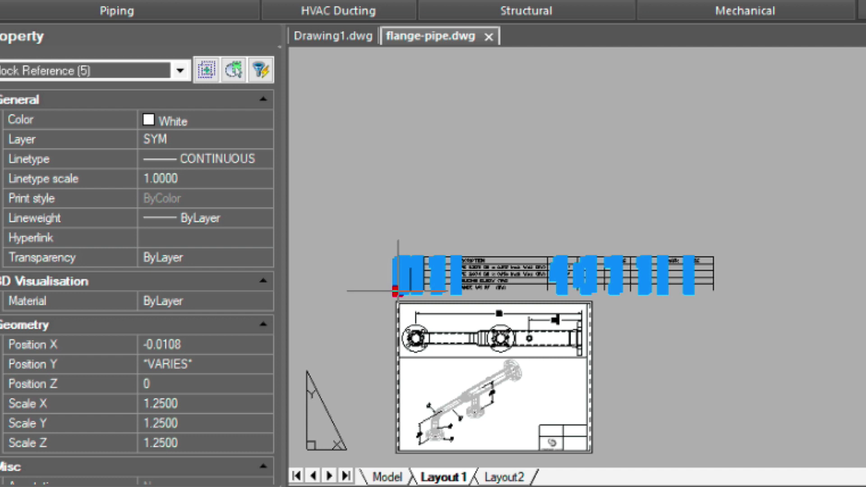
text(0.5)
key(Return)
key(Escape)
Step: Move the table to the sheet's top border corner near the plan view
scroll(434, 280, up, 5)
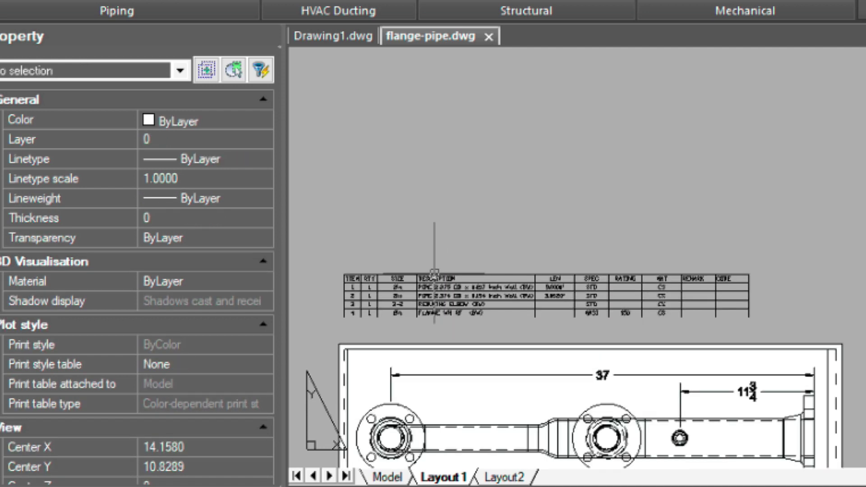
click(787, 327)
click(325, 230)
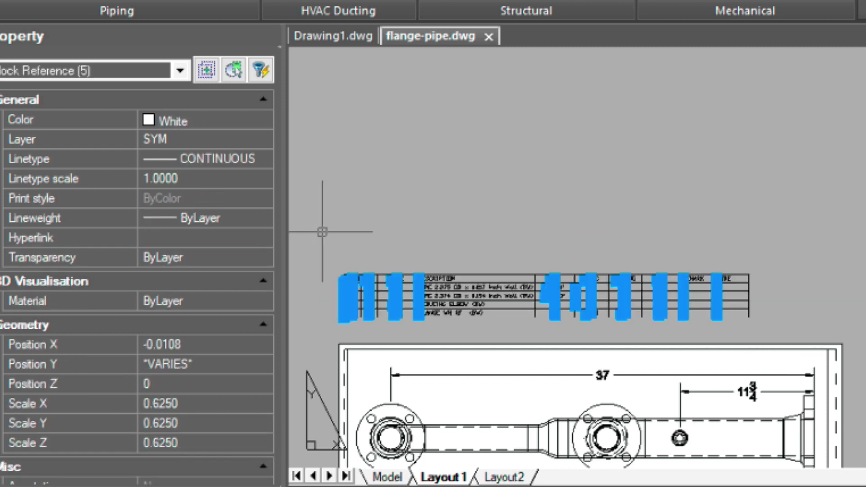
text(m)
key(Return)
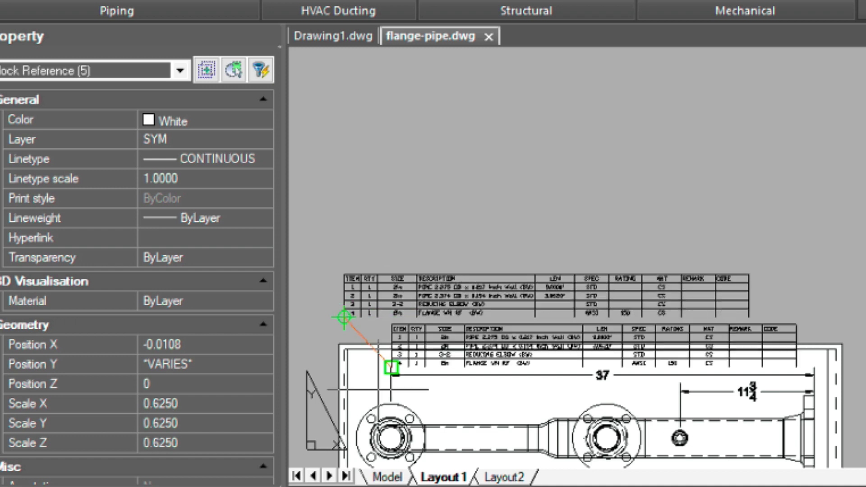
middle_drag(377, 428, 384, 179)
middle_drag(350, 303, 374, 179)
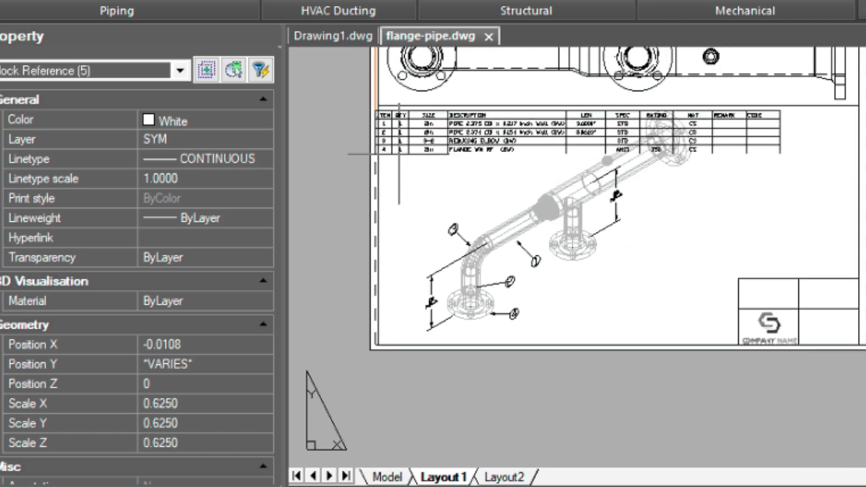
click(380, 162)
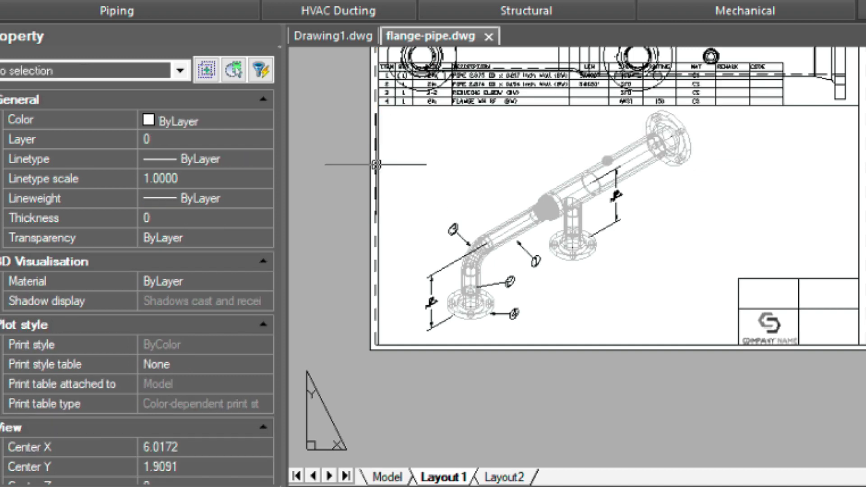
scroll(383, 162, up, 2)
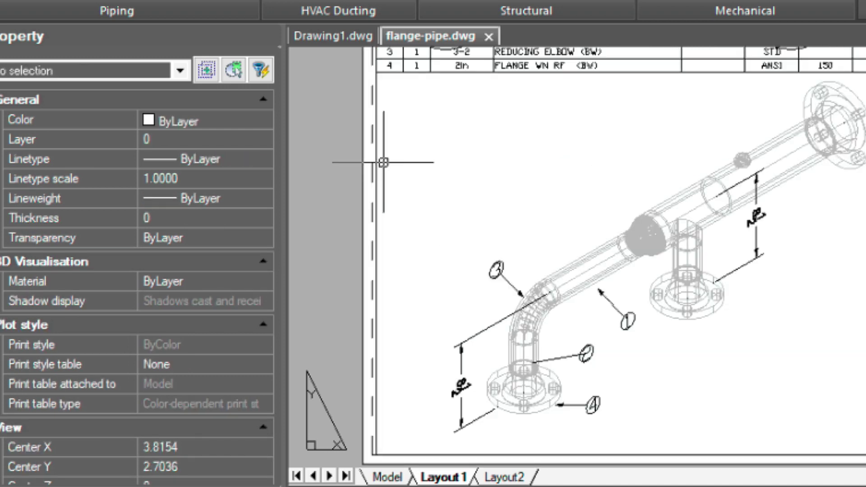
middle_drag(383, 162, 522, 245)
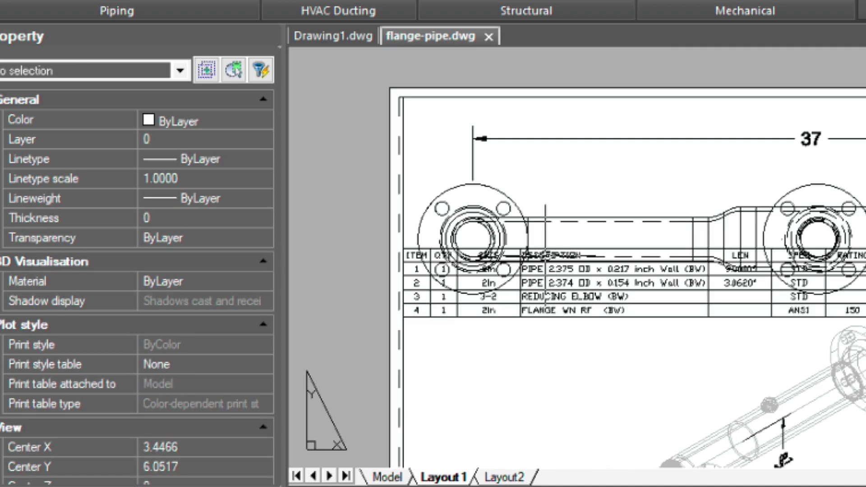
click(560, 258)
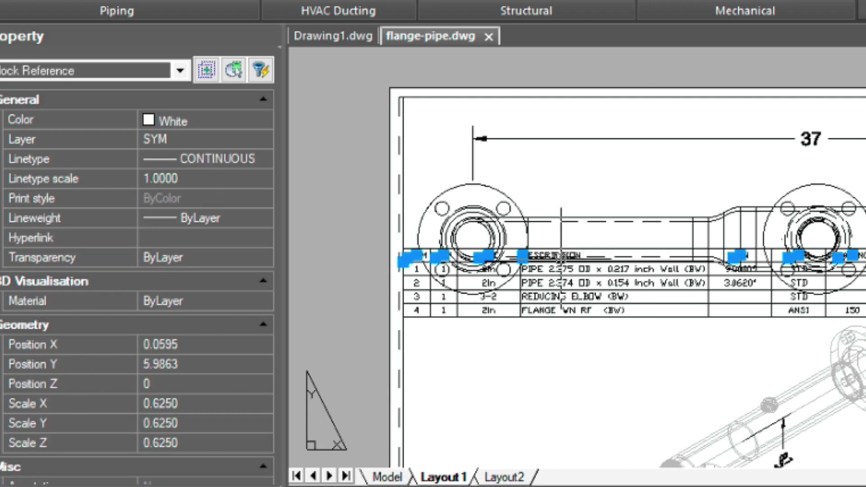
key(Escape)
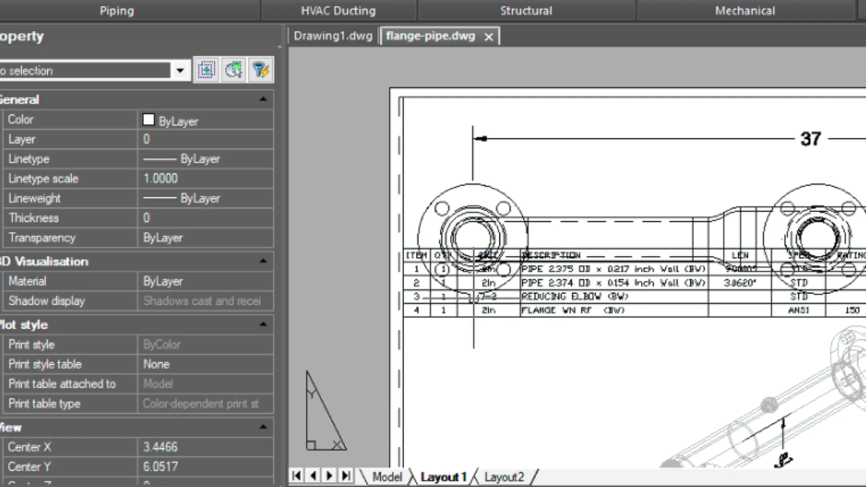
Step: Copy the table by its top-right corner to sit just below the plan view
middle_drag(639, 309, 347, 313)
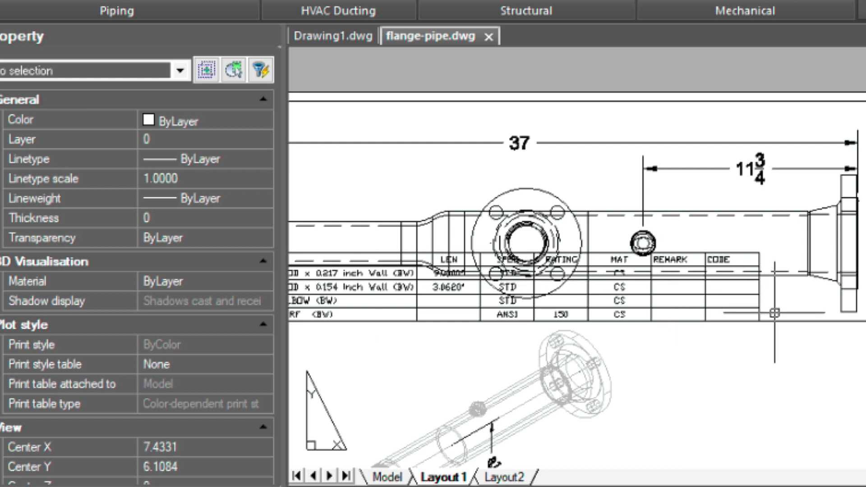
click(775, 356)
click(728, 228)
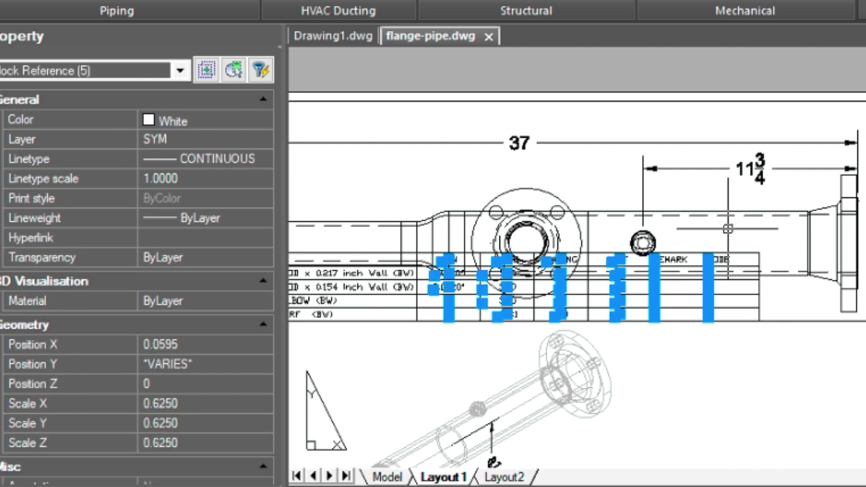
text(co)
key(Return)
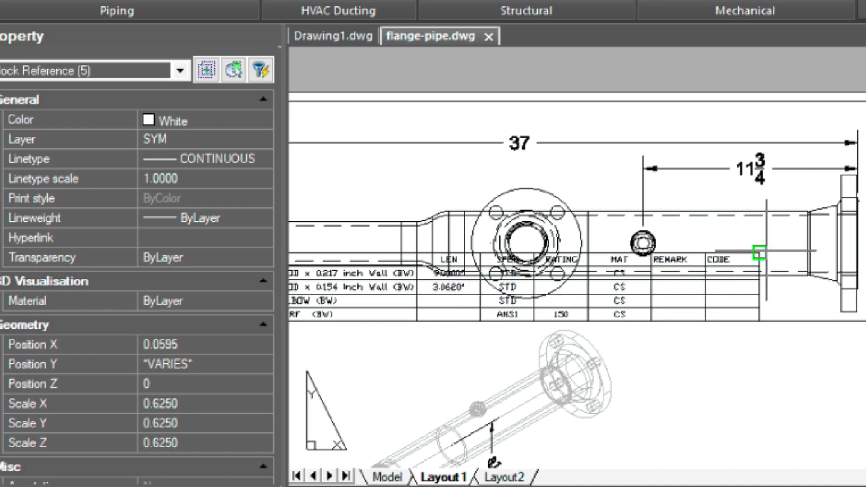
click(759, 252)
click(759, 321)
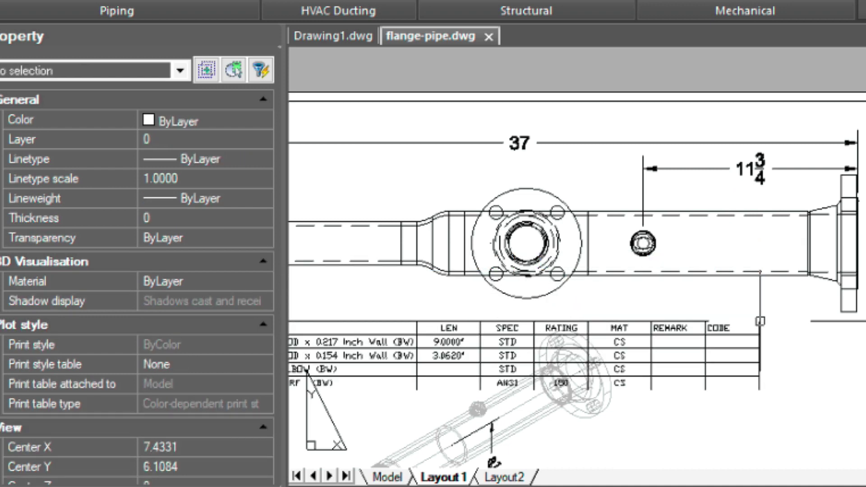
middle_drag(757, 293, 799, 280)
middle_drag(519, 325, 762, 261)
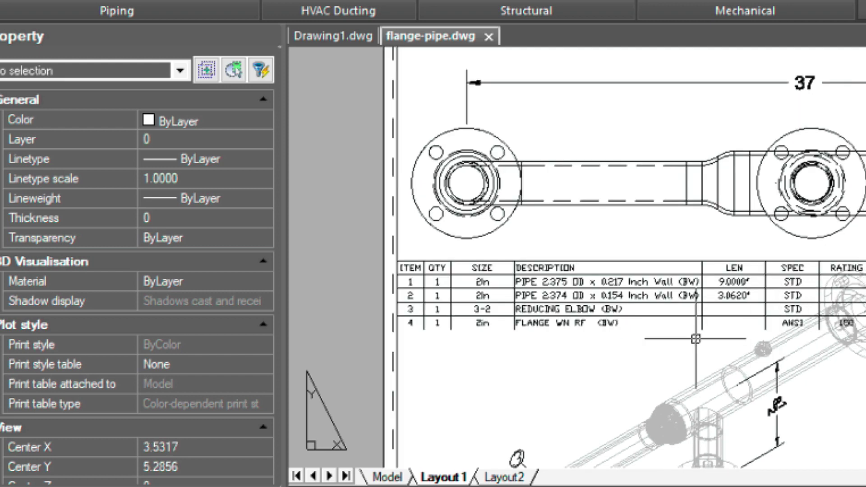
Step: Give the isometric viewport a smaller scale and pan the pipe below the table
middle_drag(699, 353, 651, 154)
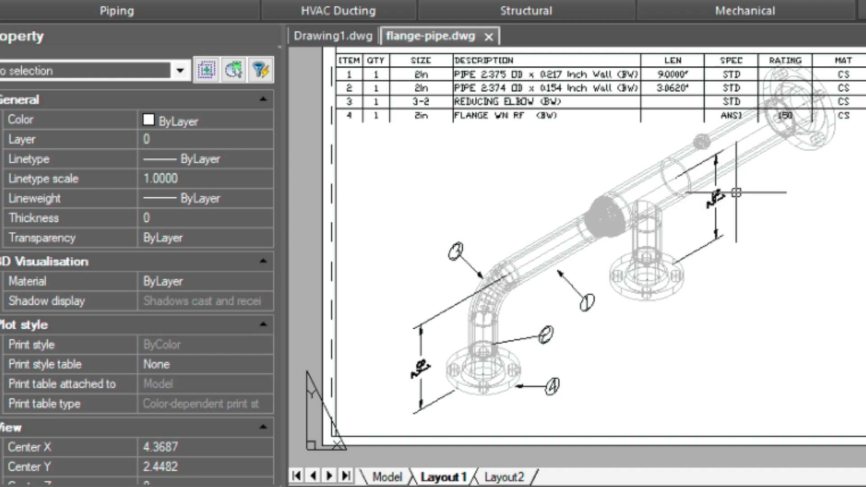
double_click(592, 297)
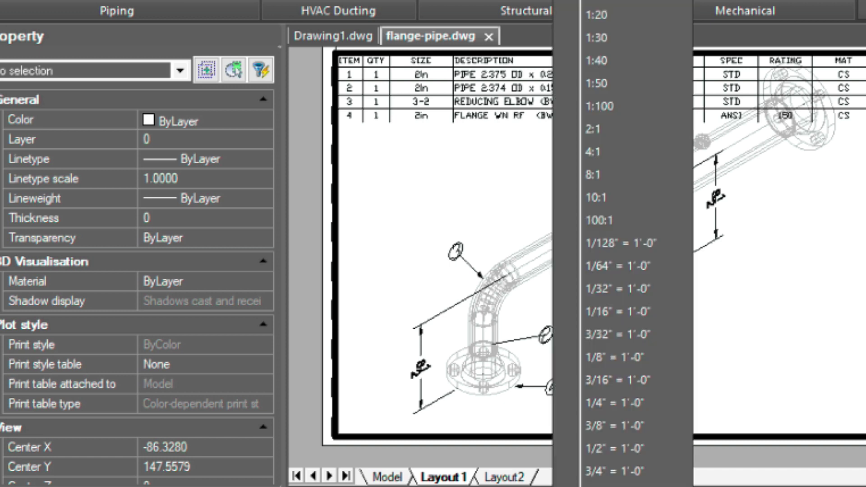
click(614, 403)
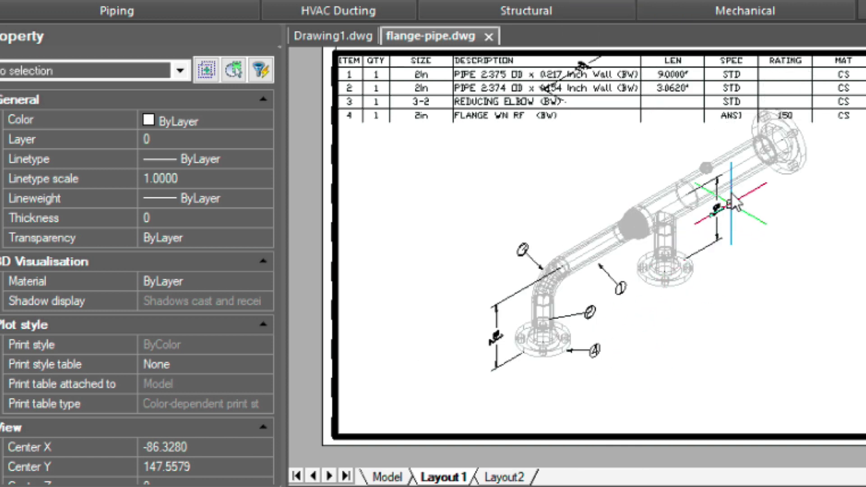
mouse_move(713, 222)
middle_down()
mouse_move(628, 251)
mouse_move(657, 241)
mouse_move(675, 221)
middle_up()
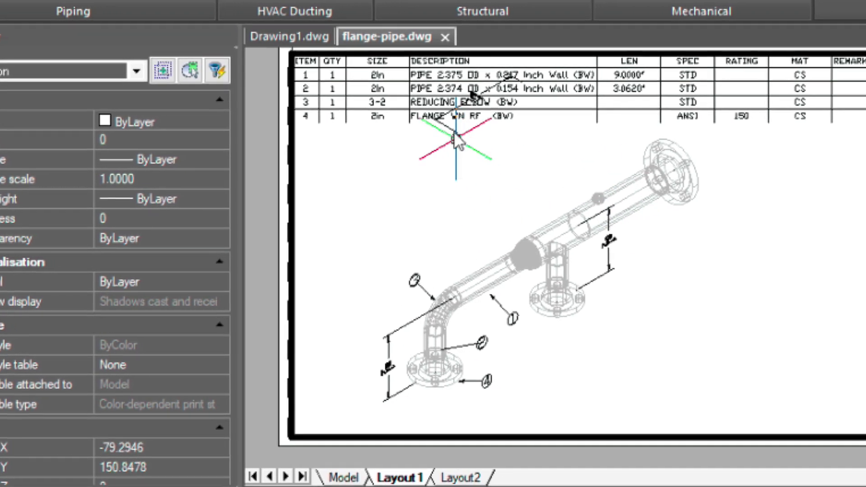
Step: Check a balloon leader's layer, then return to paper space with PS
click(475, 125)
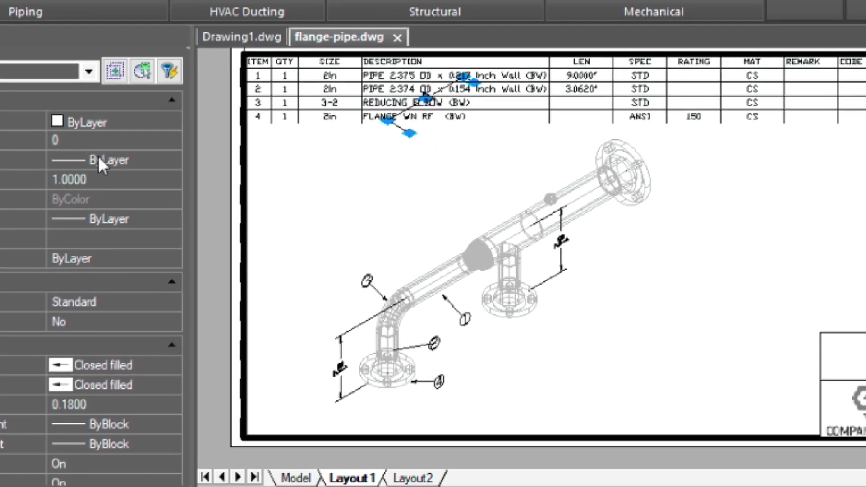
click(59, 140)
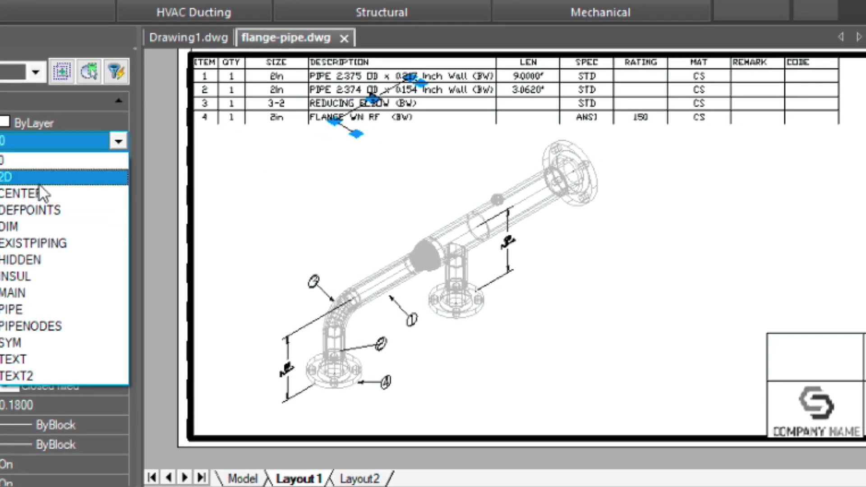
key(Escape)
key(Escape)
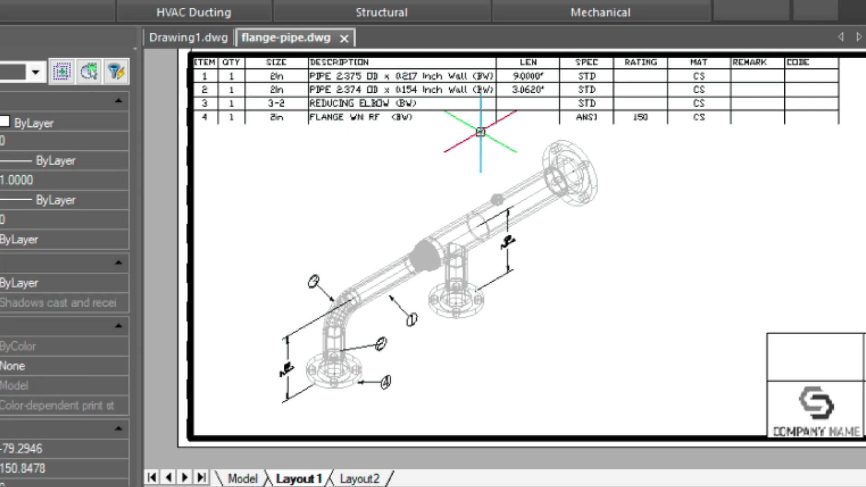
text(ps)
key(Return)
mouse_move(571, 176)
middle_down()
mouse_move(525, 267)
mouse_move(544, 291)
middle_up()
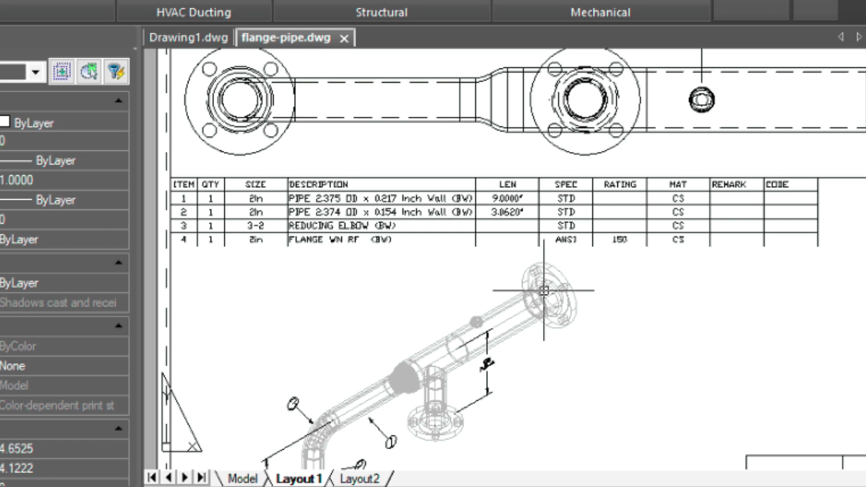
Step: Switch into model space in the viewport and set the dimension scale to 3
scroll(544, 290, down, 2)
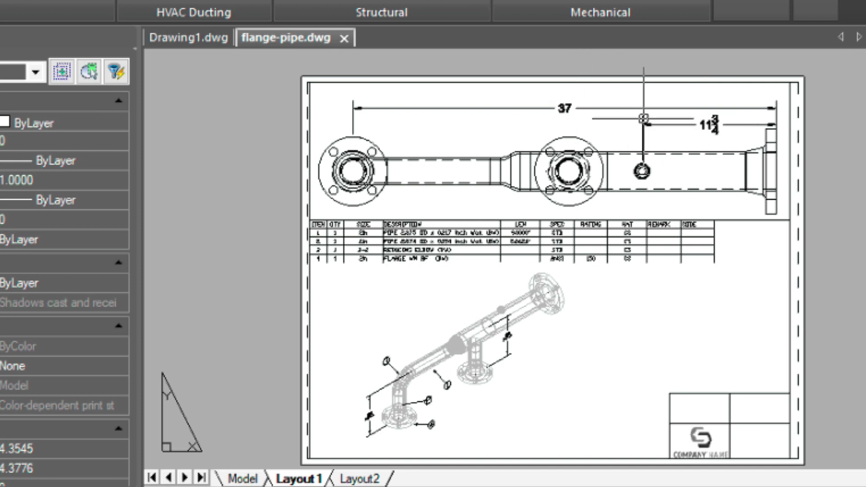
scroll(643, 119, up, 2)
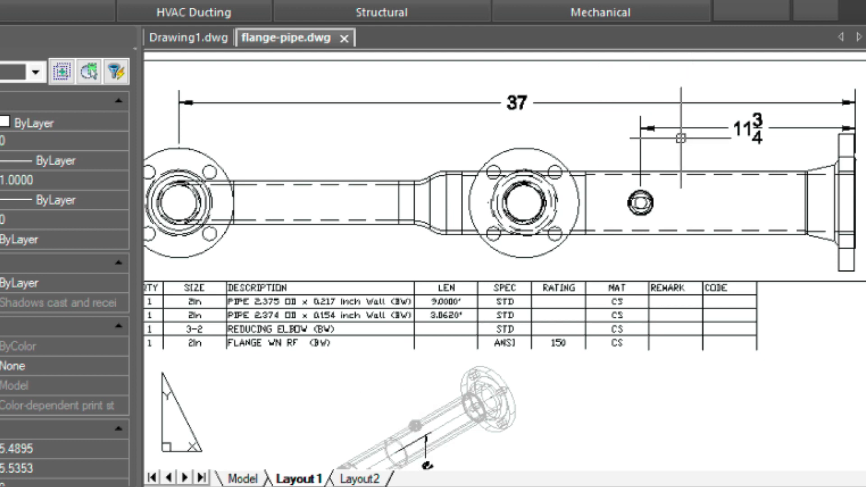
text(MS)
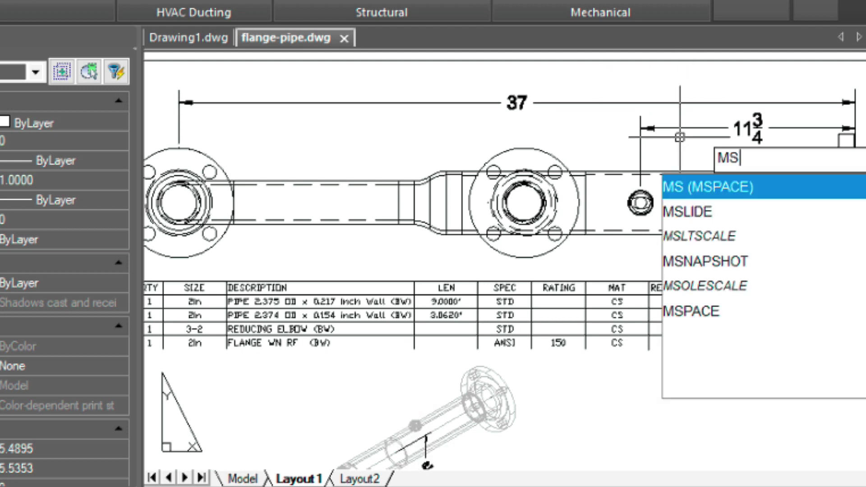
key(Return)
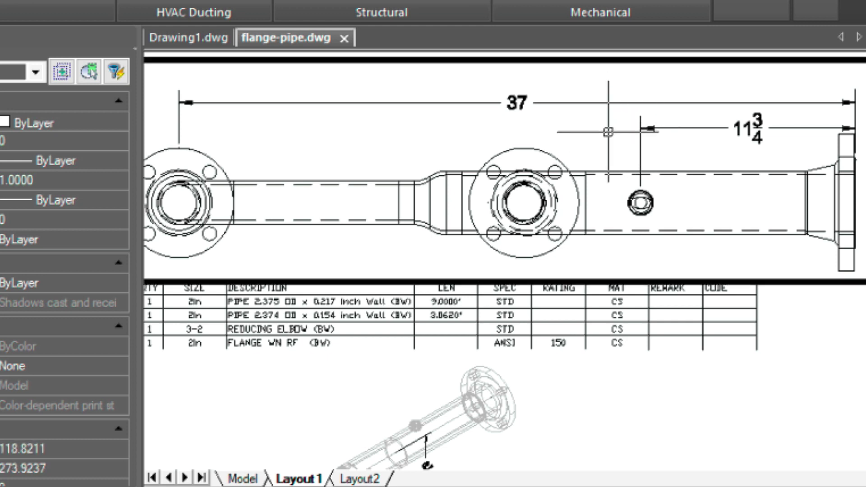
text(DIMSCALE)
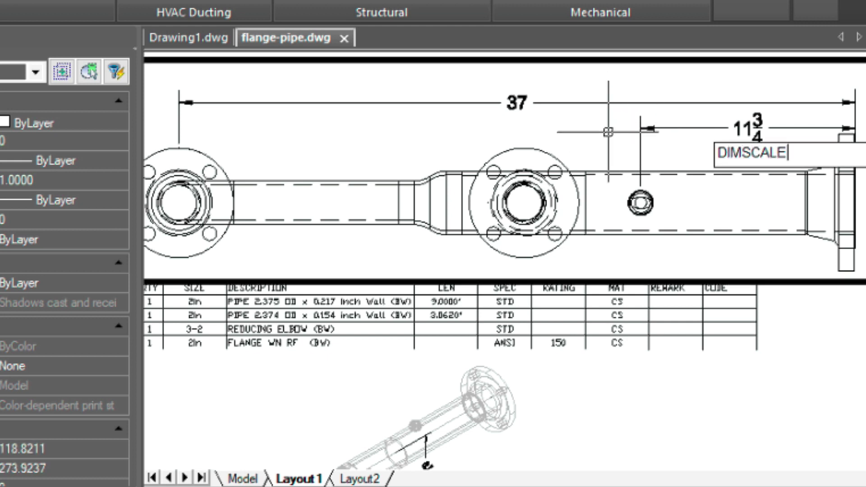
key(Return)
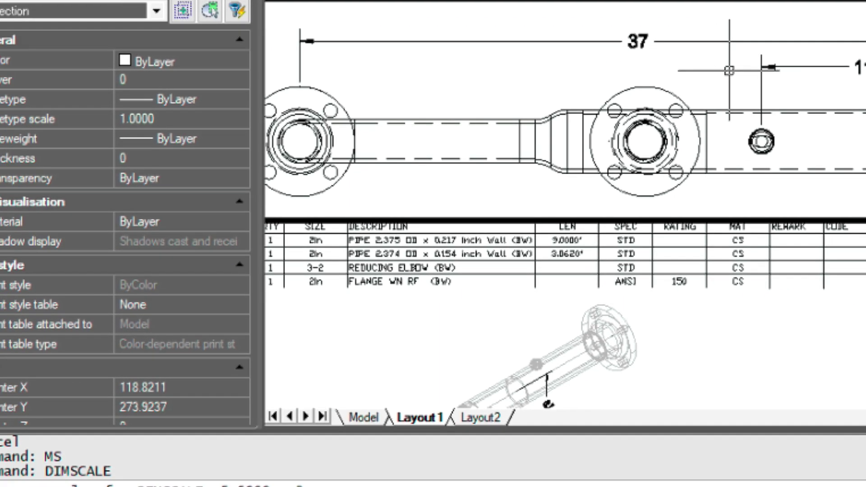
text(3)
key(Return)
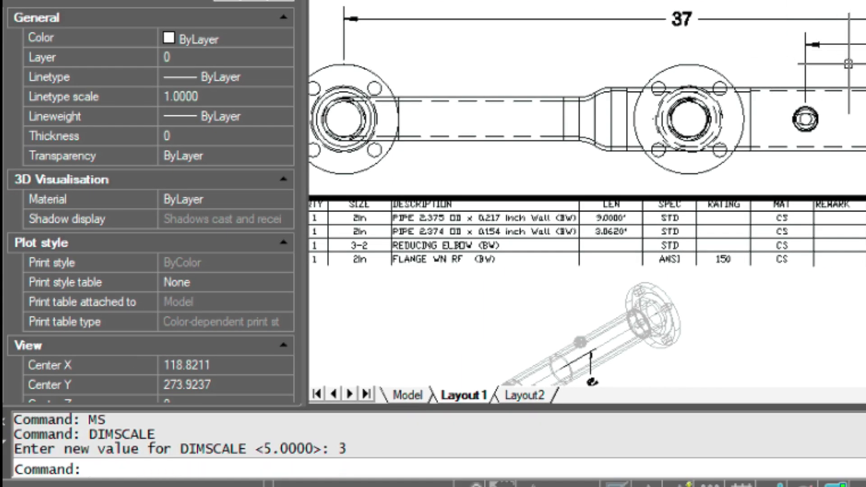
Step: Update the 37 and 11 3/4 plan-view dimensions to the current Standard style
key(Escape)
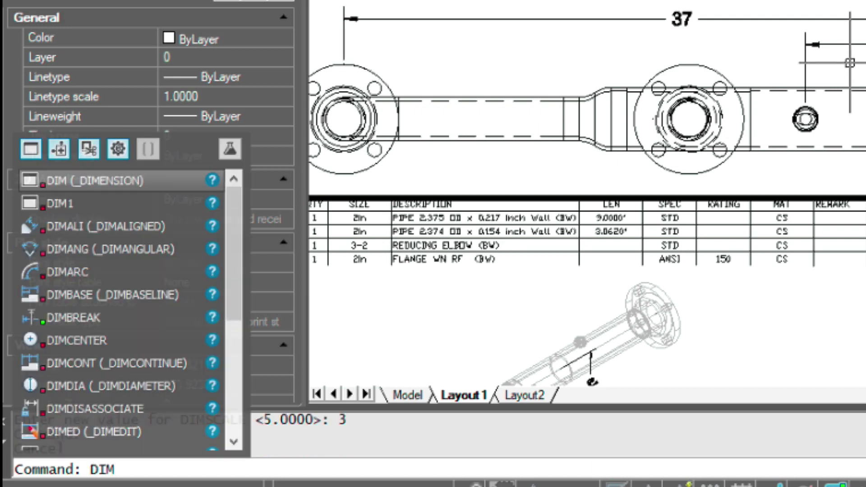
key(Return)
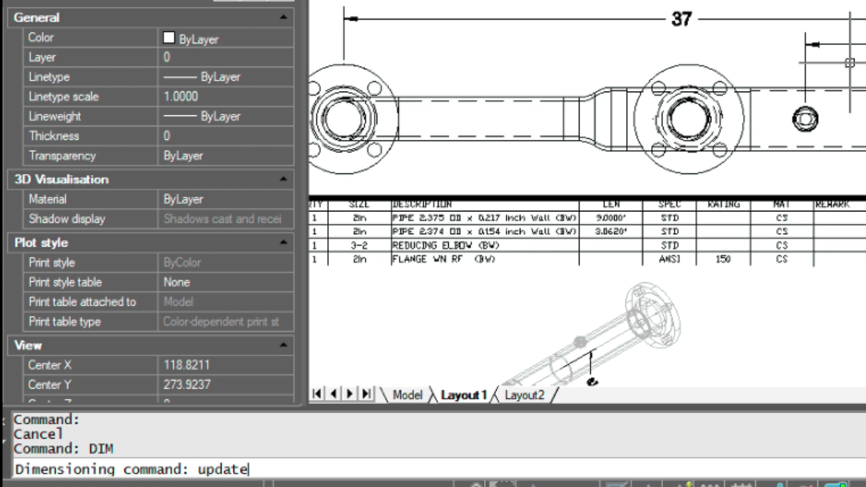
key(Return)
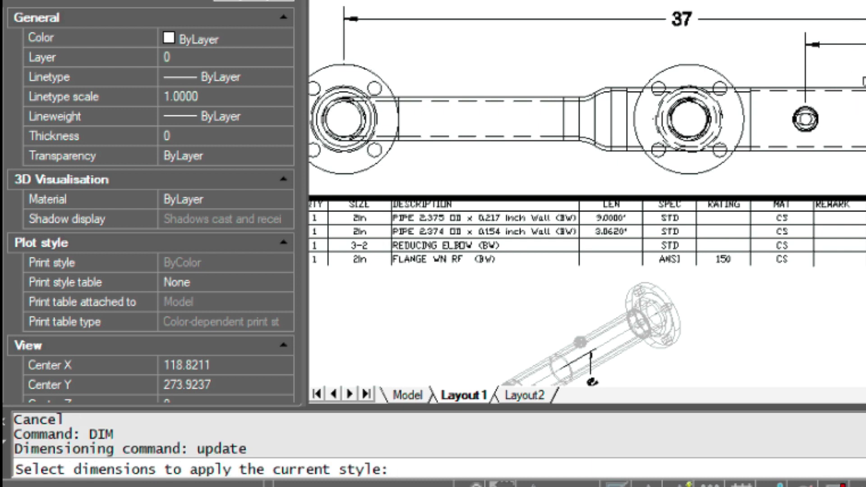
click(862, 79)
click(698, 2)
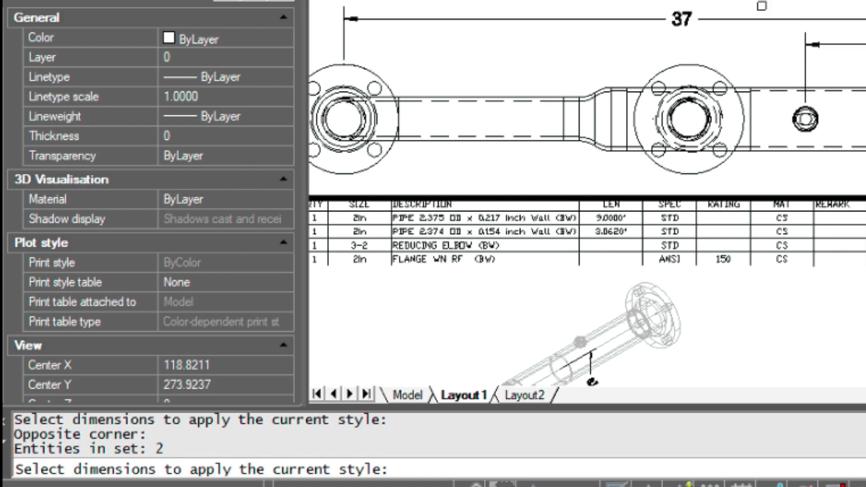
key(Return)
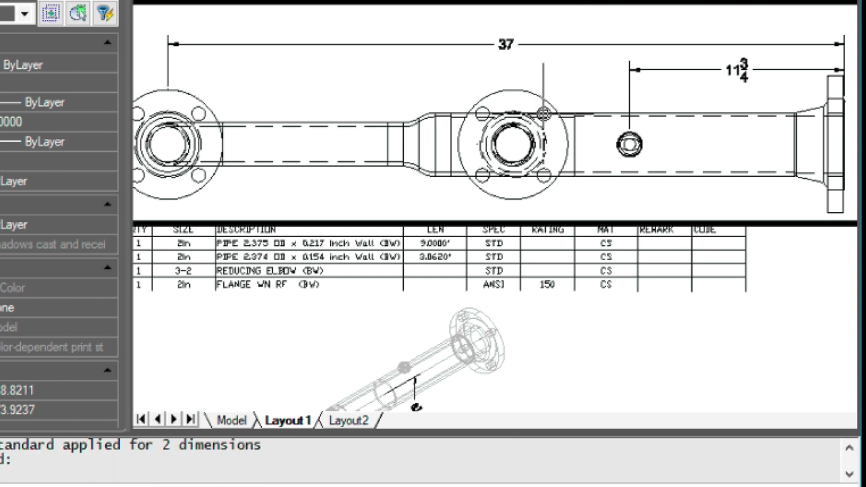
click(544, 114)
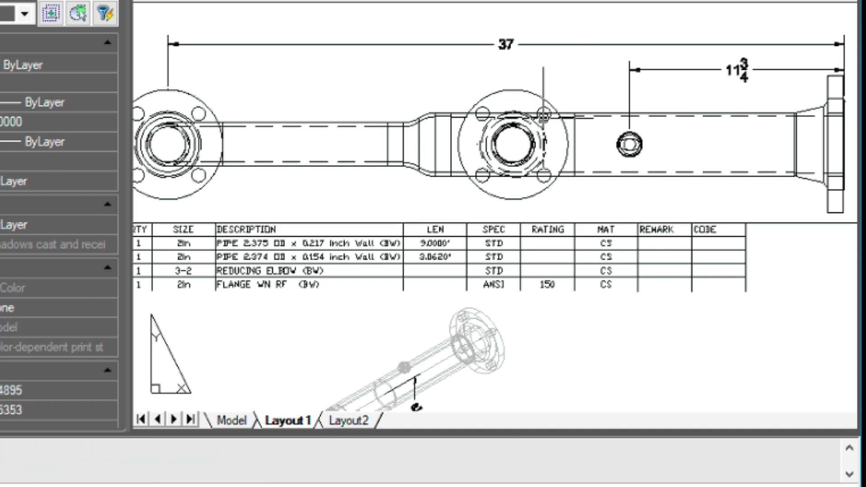
Step: Zoom out and draw a line starting from the parts table's corner
scroll(528, 183, down, 2)
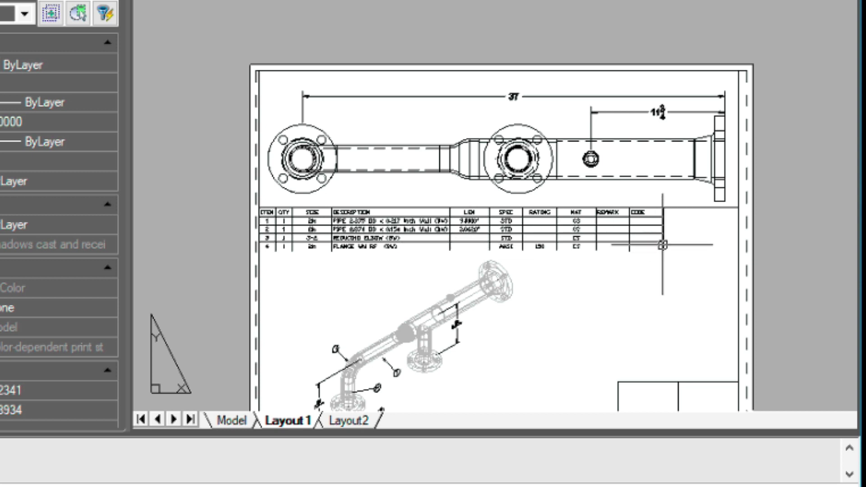
text(l)
key(Return)
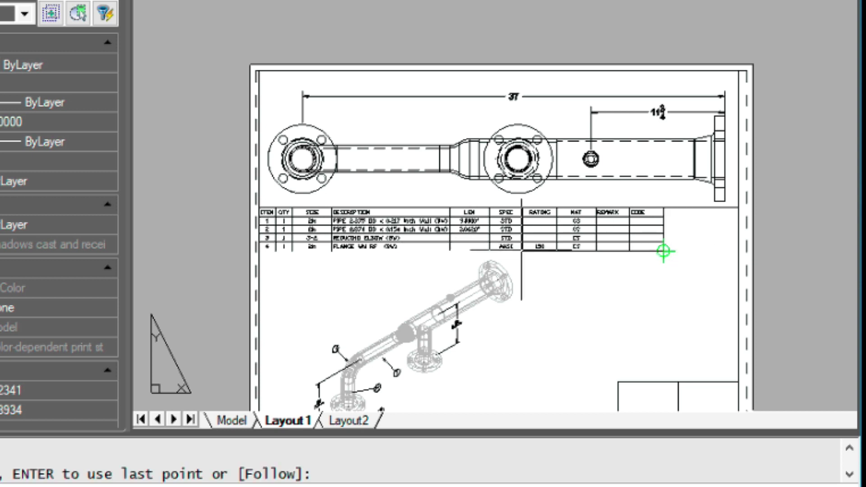
click(256, 252)
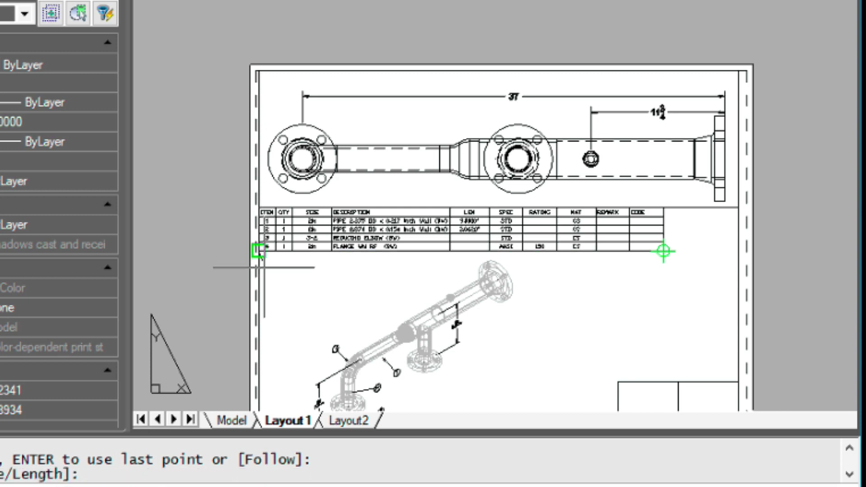
click(271, 284)
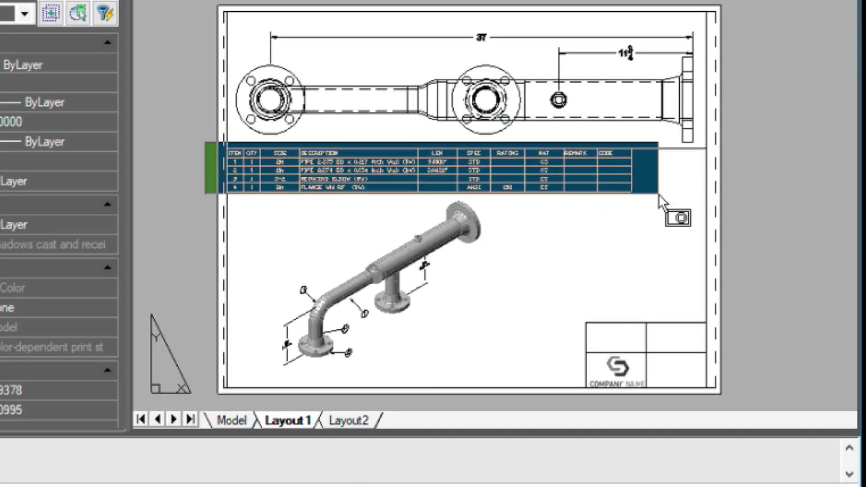
Step: Start moving the parts table, using its top-left corner as the base point
click(658, 194)
text(M)
key(Return)
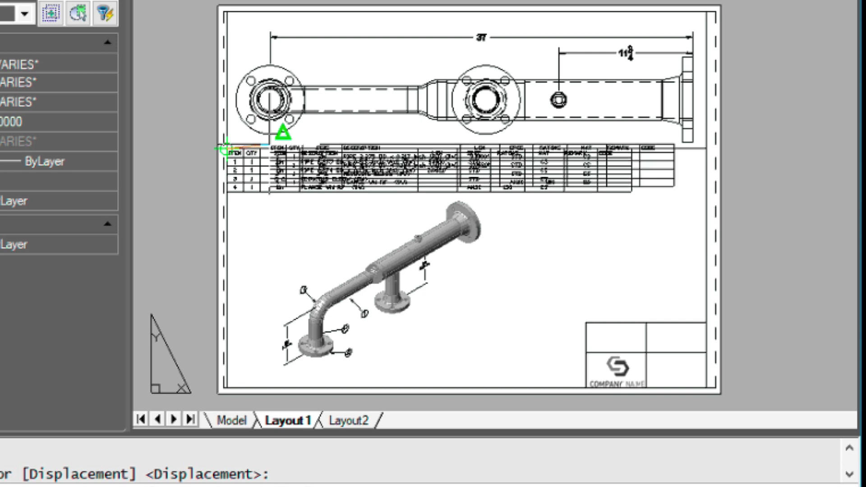
click(260, 150)
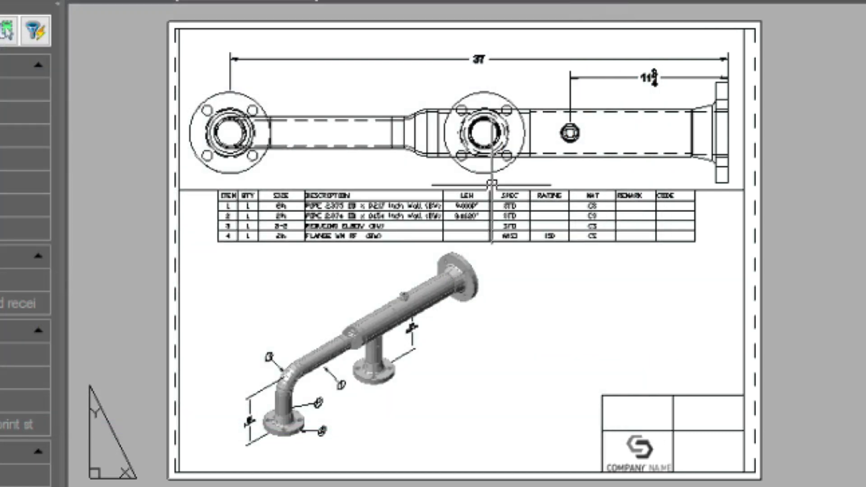
Step: Run the PLOT command, correcting the mistyped 'POT', to open the Plot dialog for Layout1
text(POT)
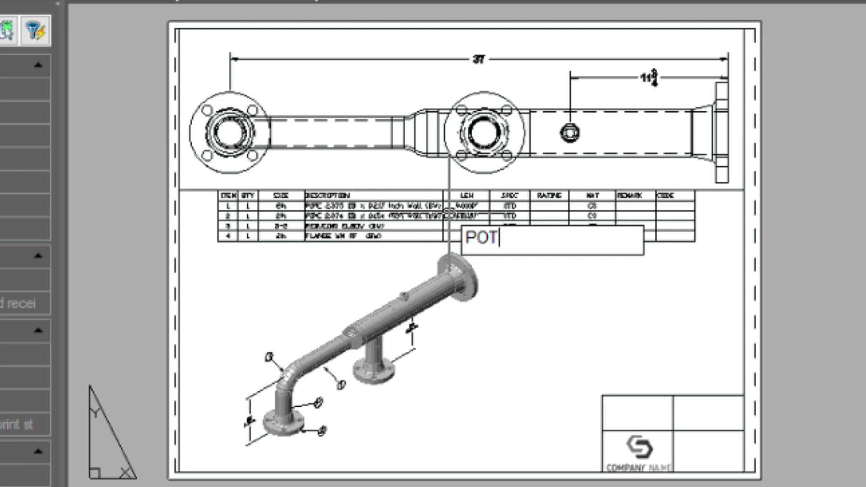
key(BackSpace)
key(BackSpace)
key(BackSpace)
key(BackSpace)
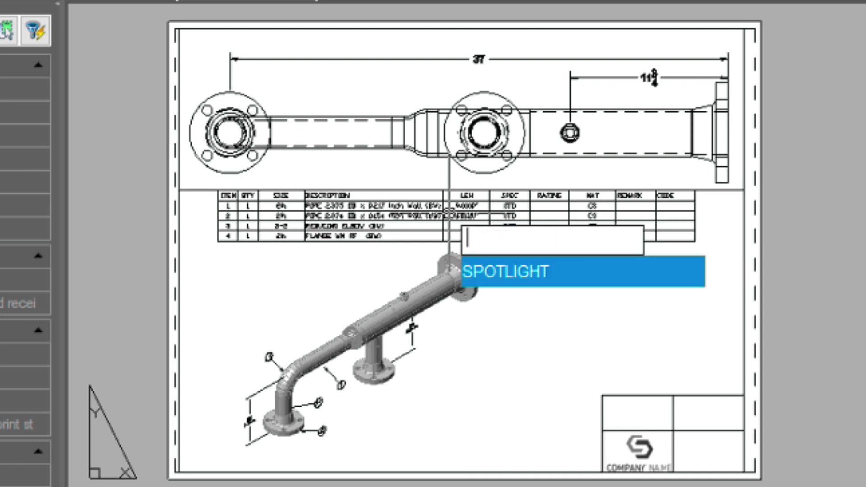
text(PLOT)
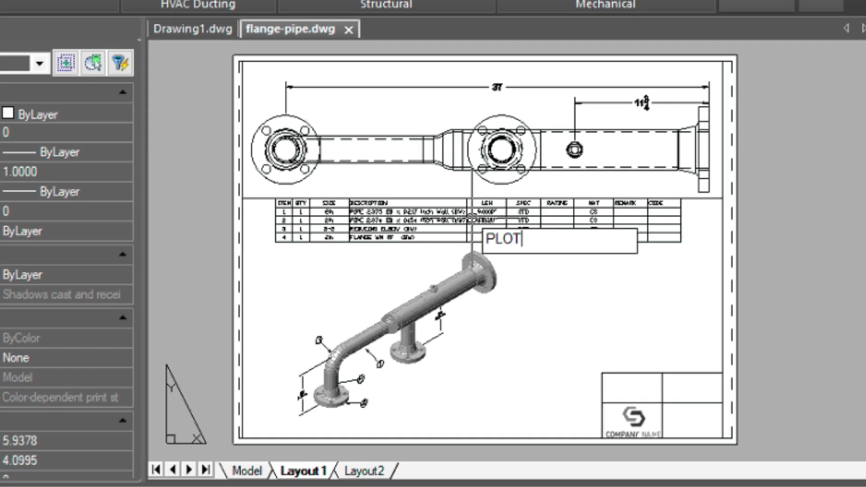
key(Return)
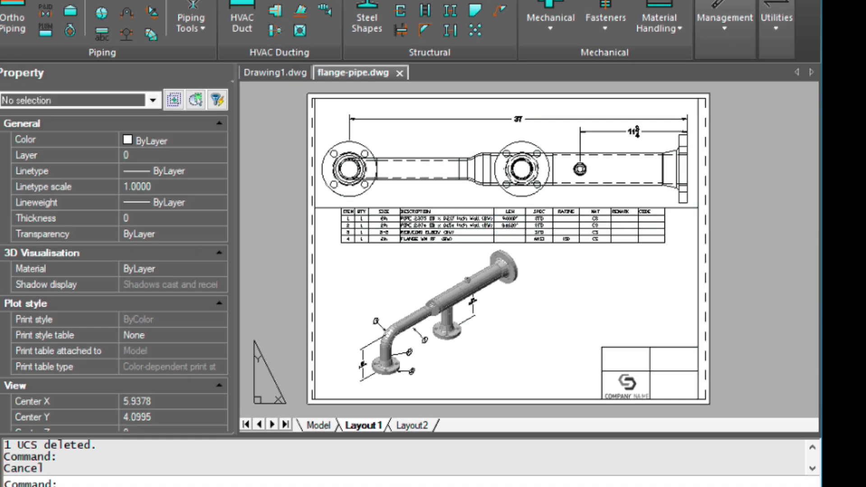